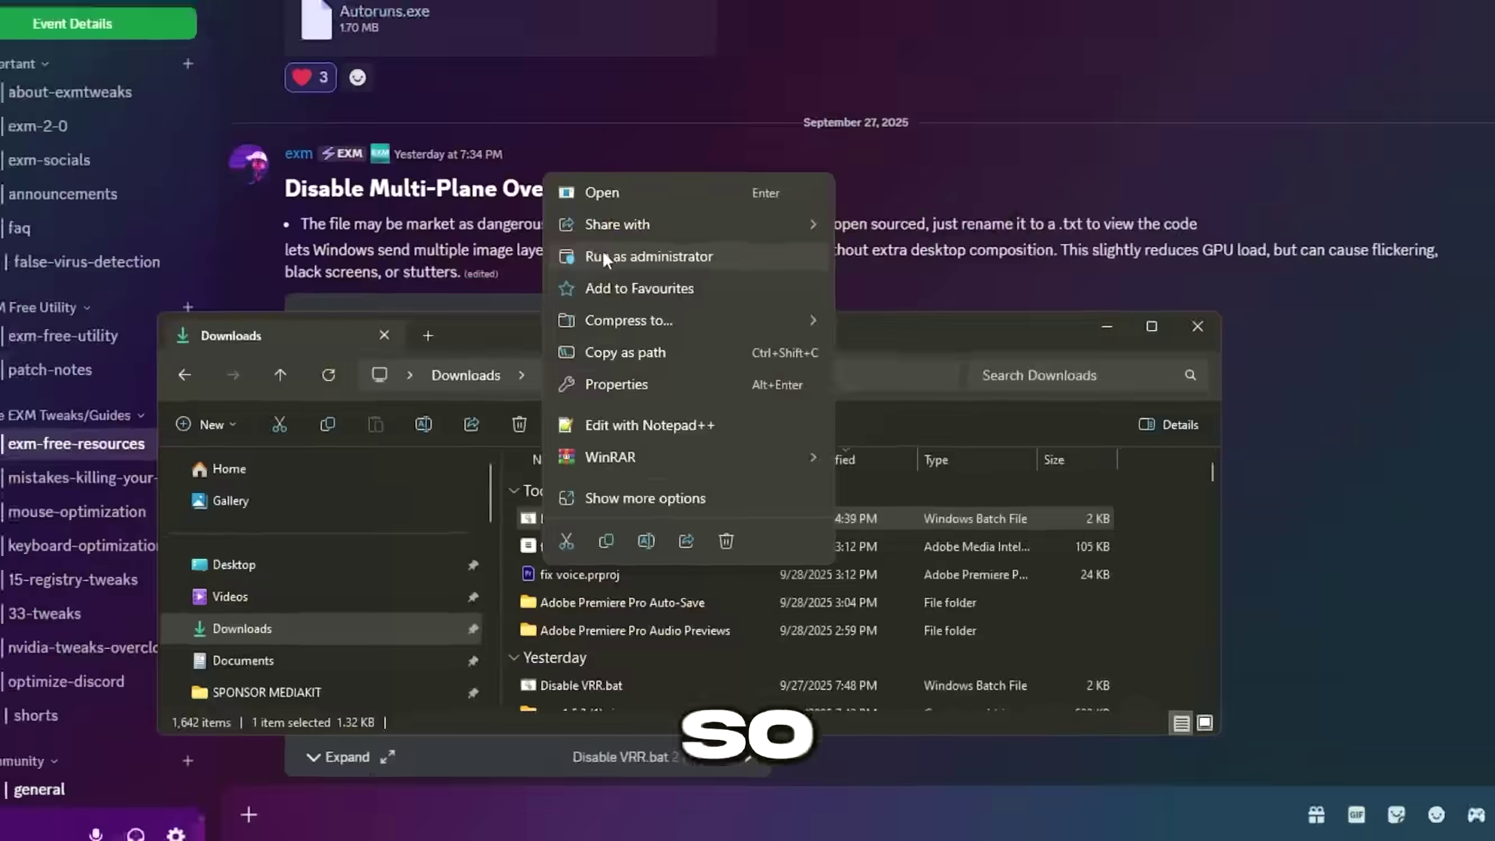
# - Run Disable MPO.bat as administrator, then download Disable VRR.bat and run it as administrator
pyautogui.click(648, 264)
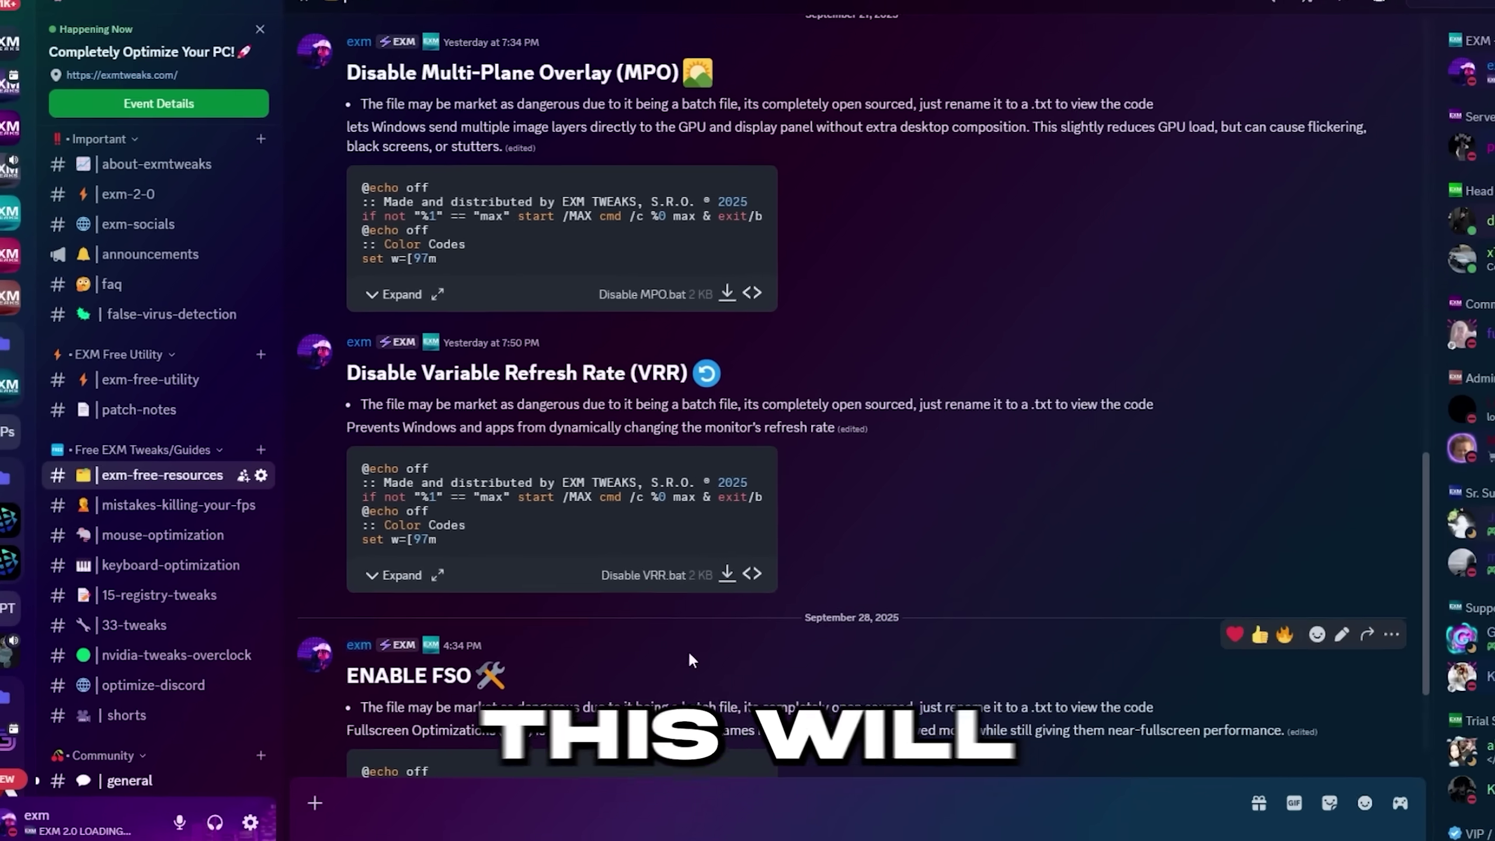
pyautogui.click(687, 563)
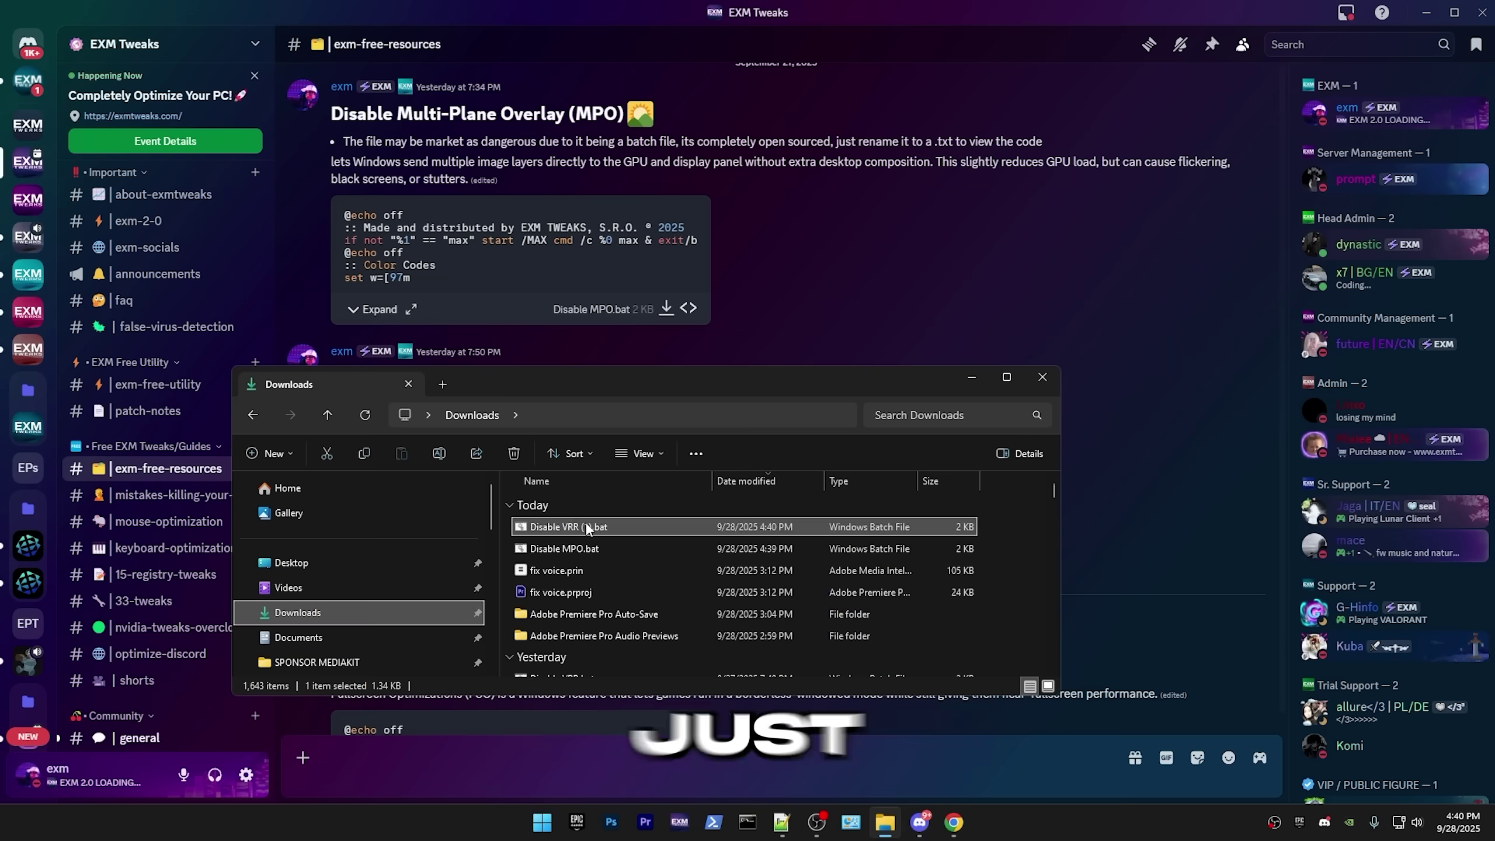
pyautogui.rightClick(587, 527)
pyautogui.click(824, 320)
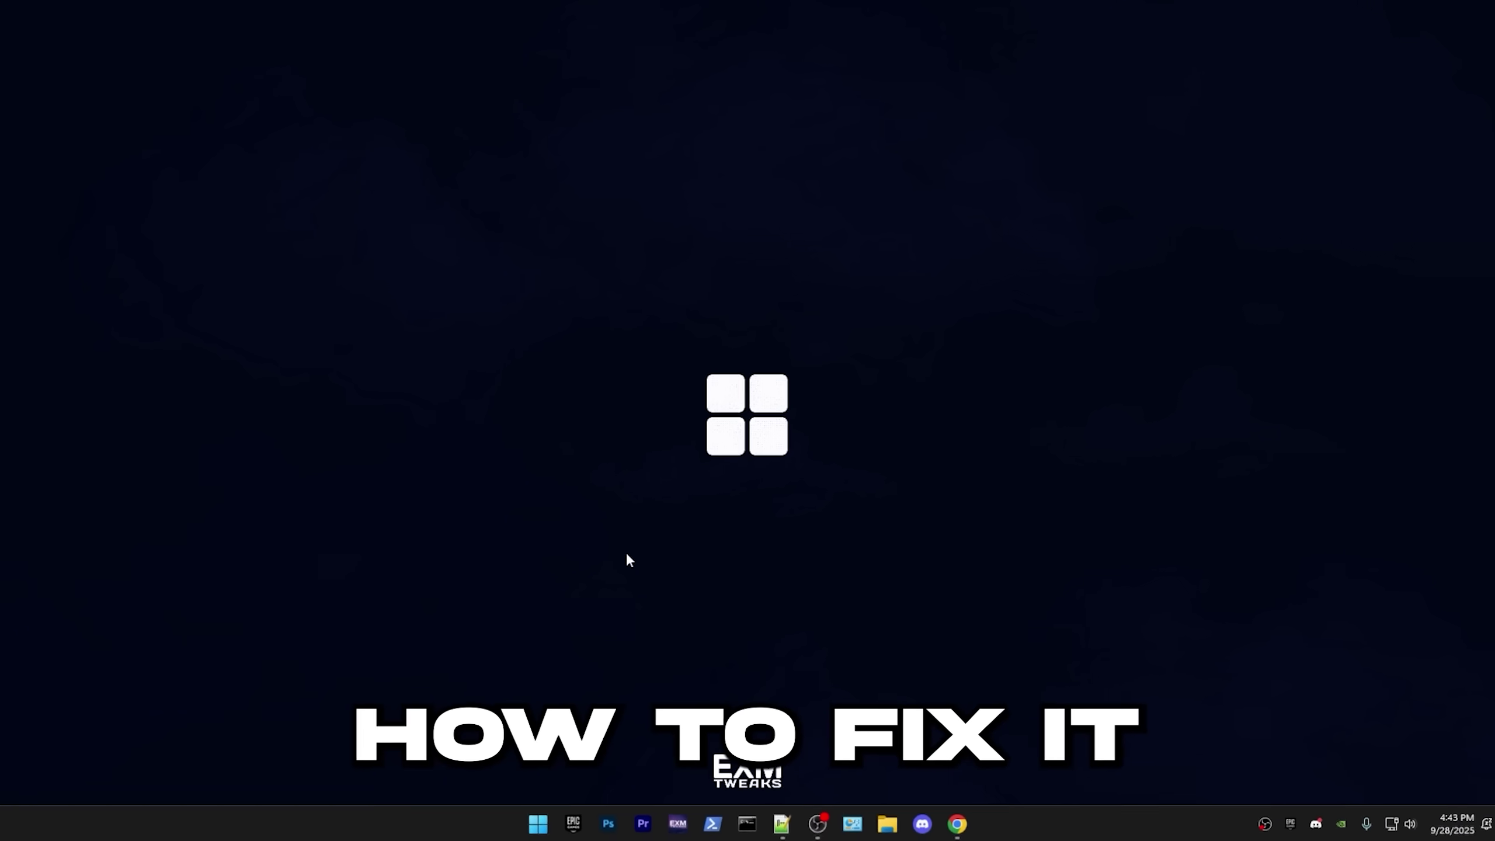
# - Open Windows Advanced display settings and list the connected displays to compare their refresh rates
pyautogui.press('super')
pyautogui.write('discord')
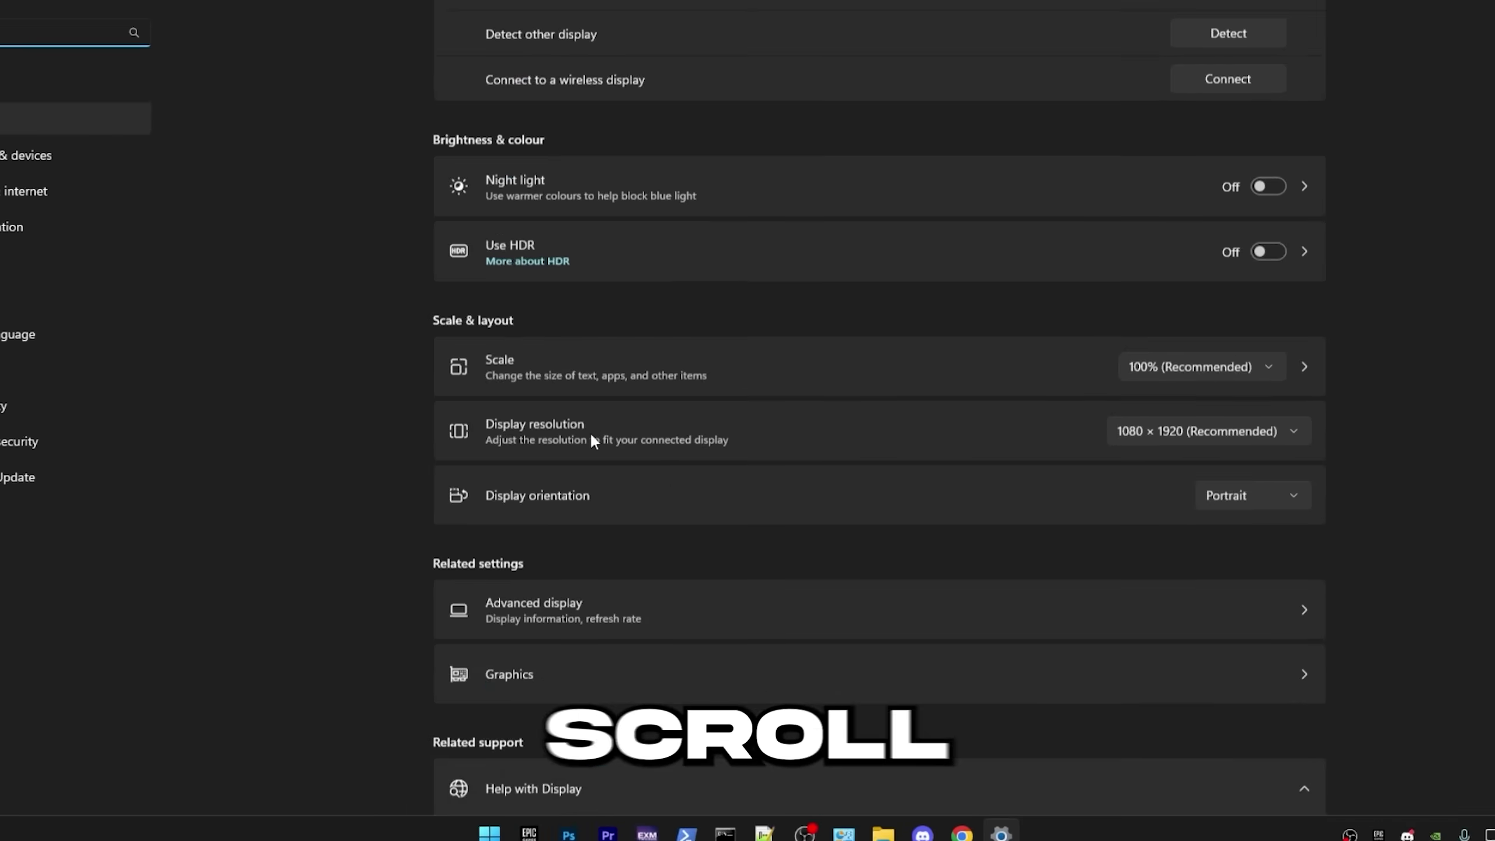
pyautogui.scroll(-3, 590, 432)
pyautogui.click(612, 523)
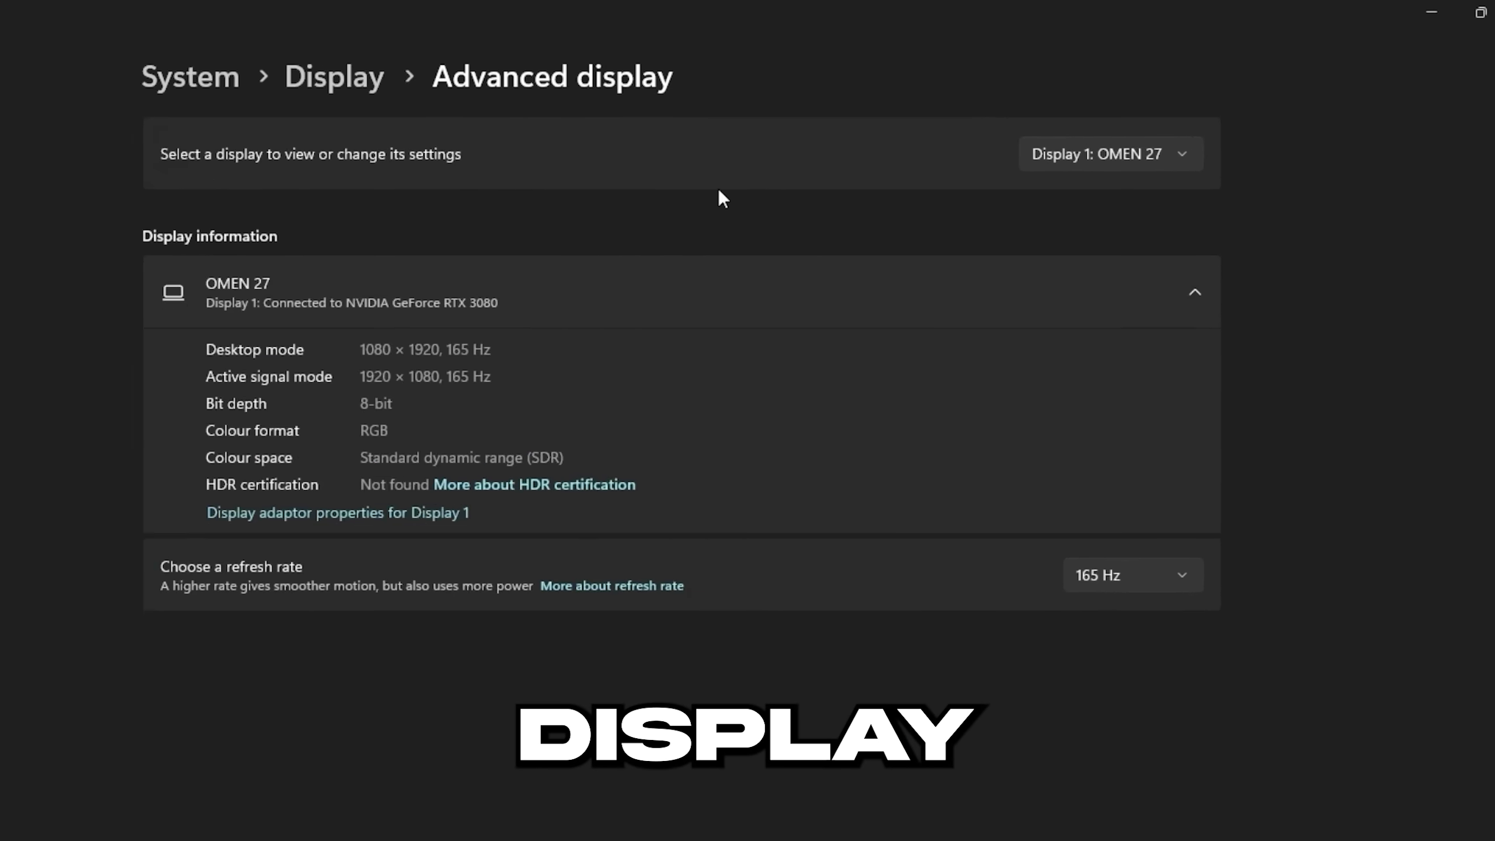
pyautogui.click(1171, 111)
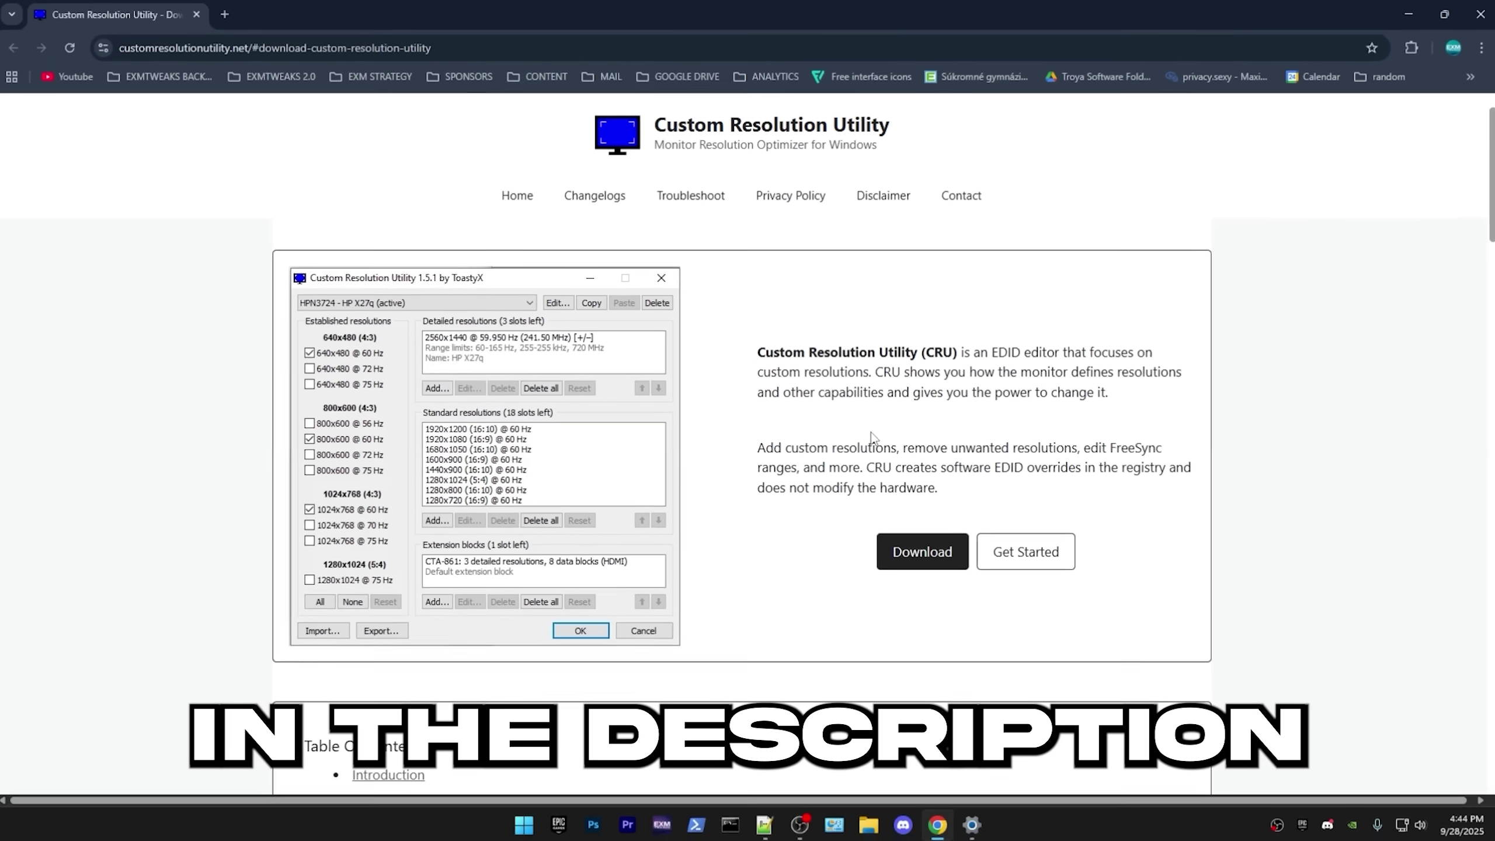
# - Download cru-1.5.3.zip, extract it, and launch CRU.exe as administrator
pyautogui.click(925, 556)
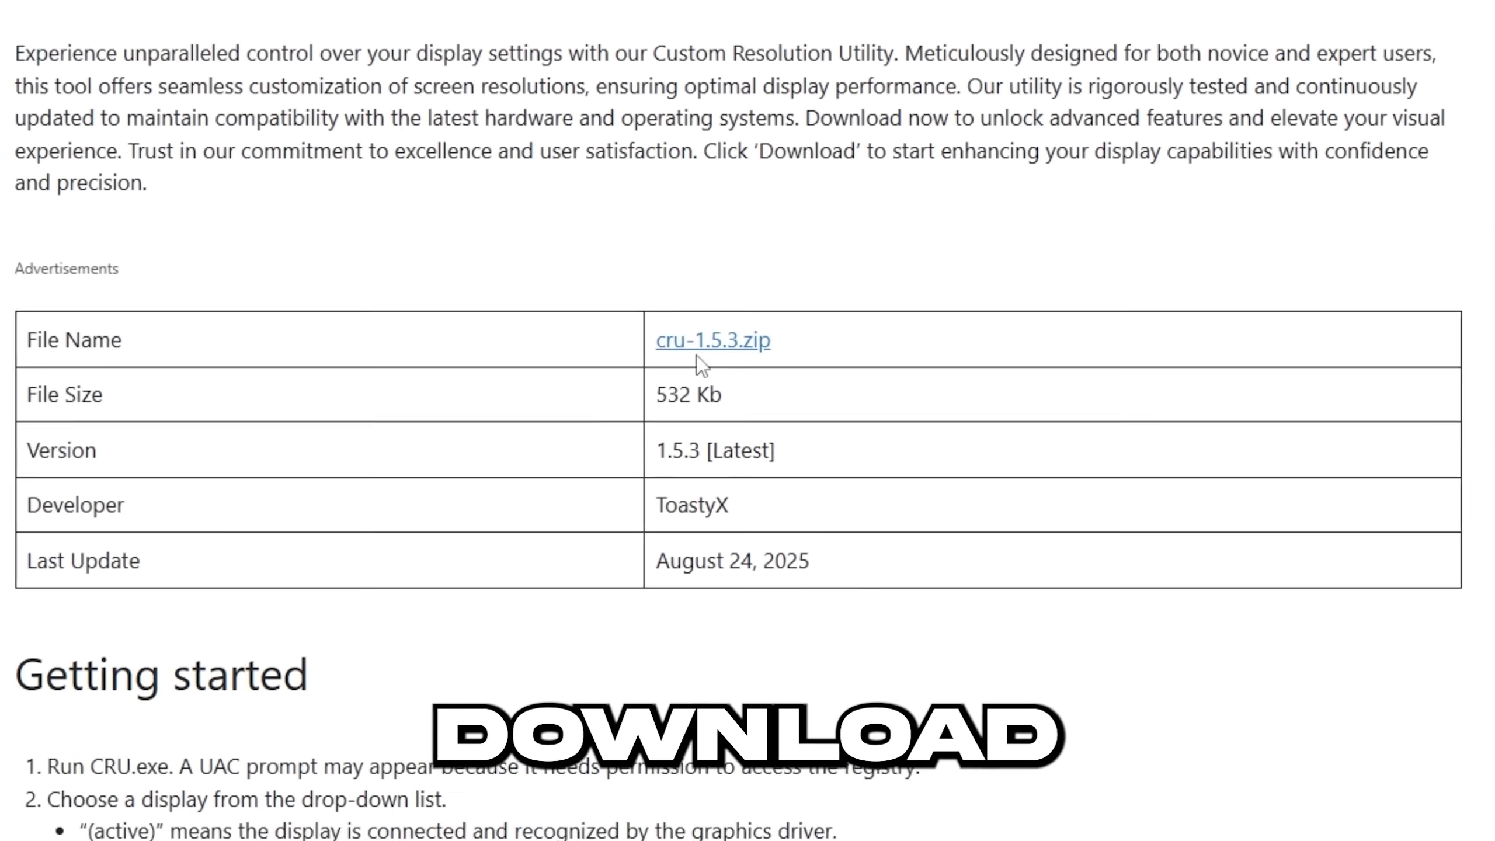
pyautogui.click(724, 437)
pyautogui.click(1080, 115)
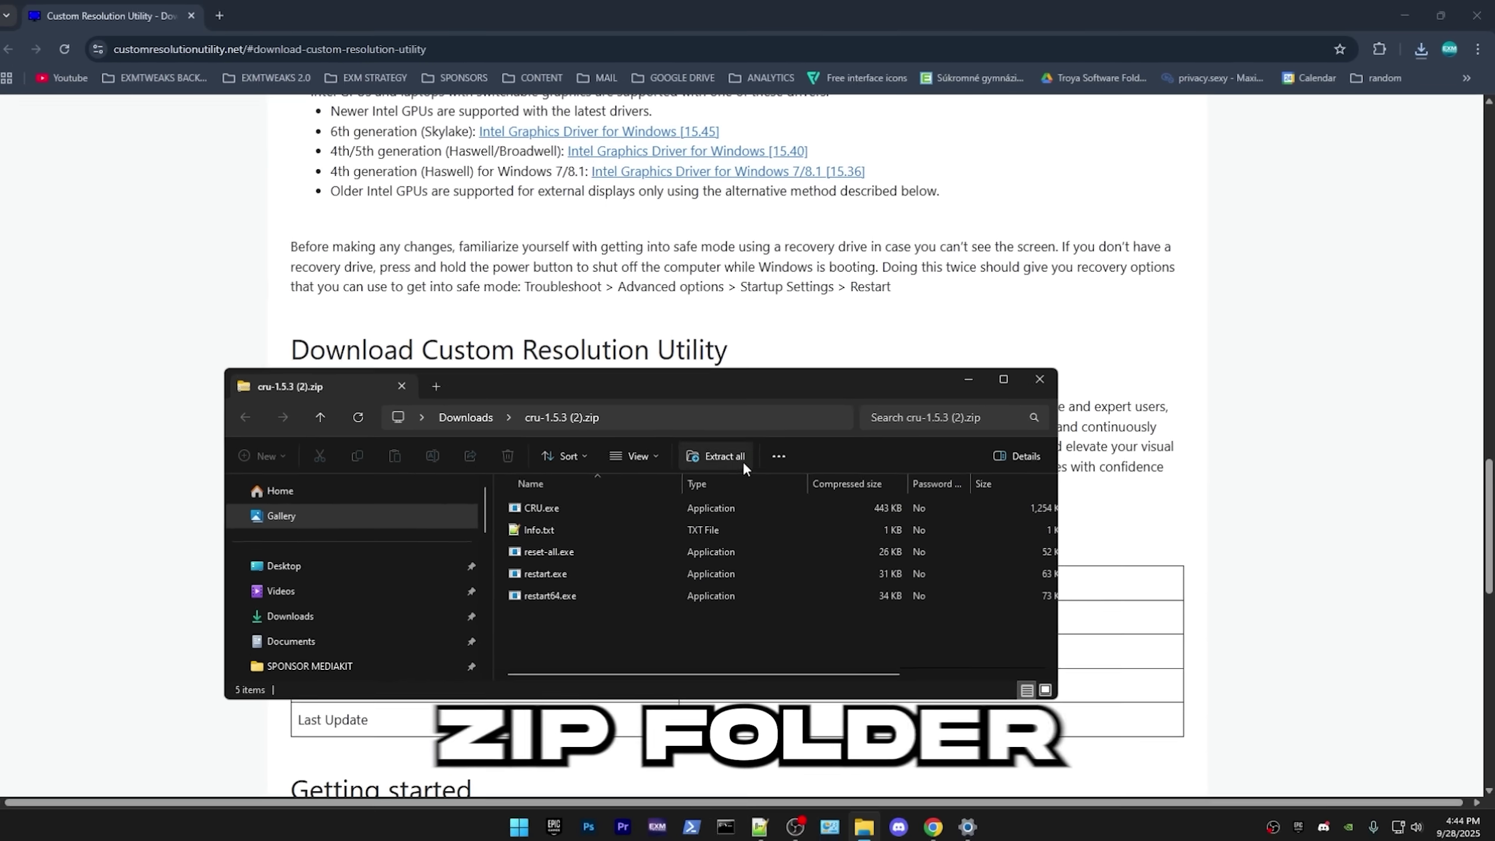
pyautogui.click(741, 458)
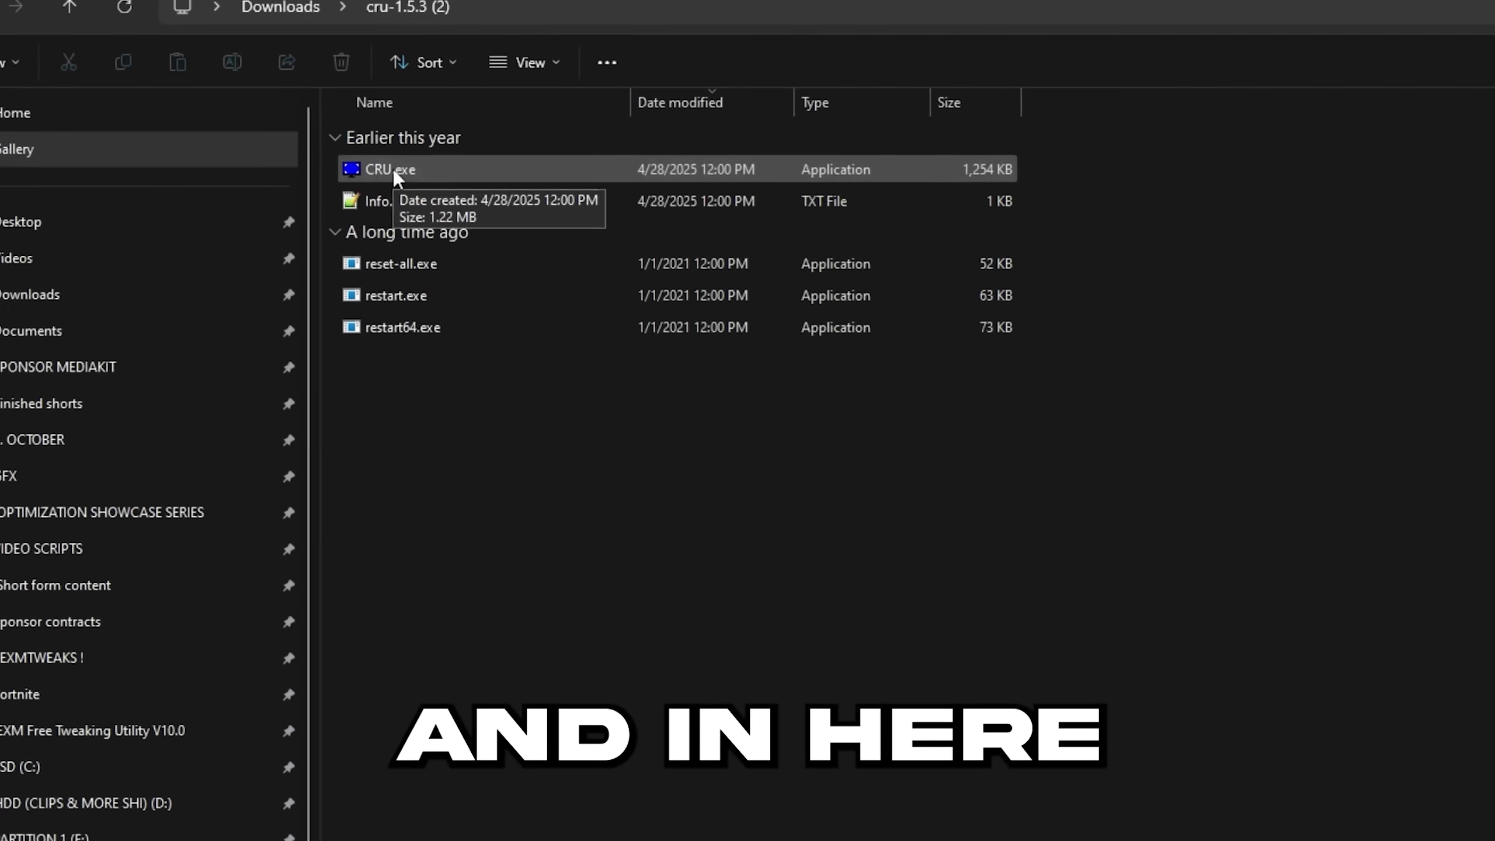
pyautogui.rightClick(399, 171)
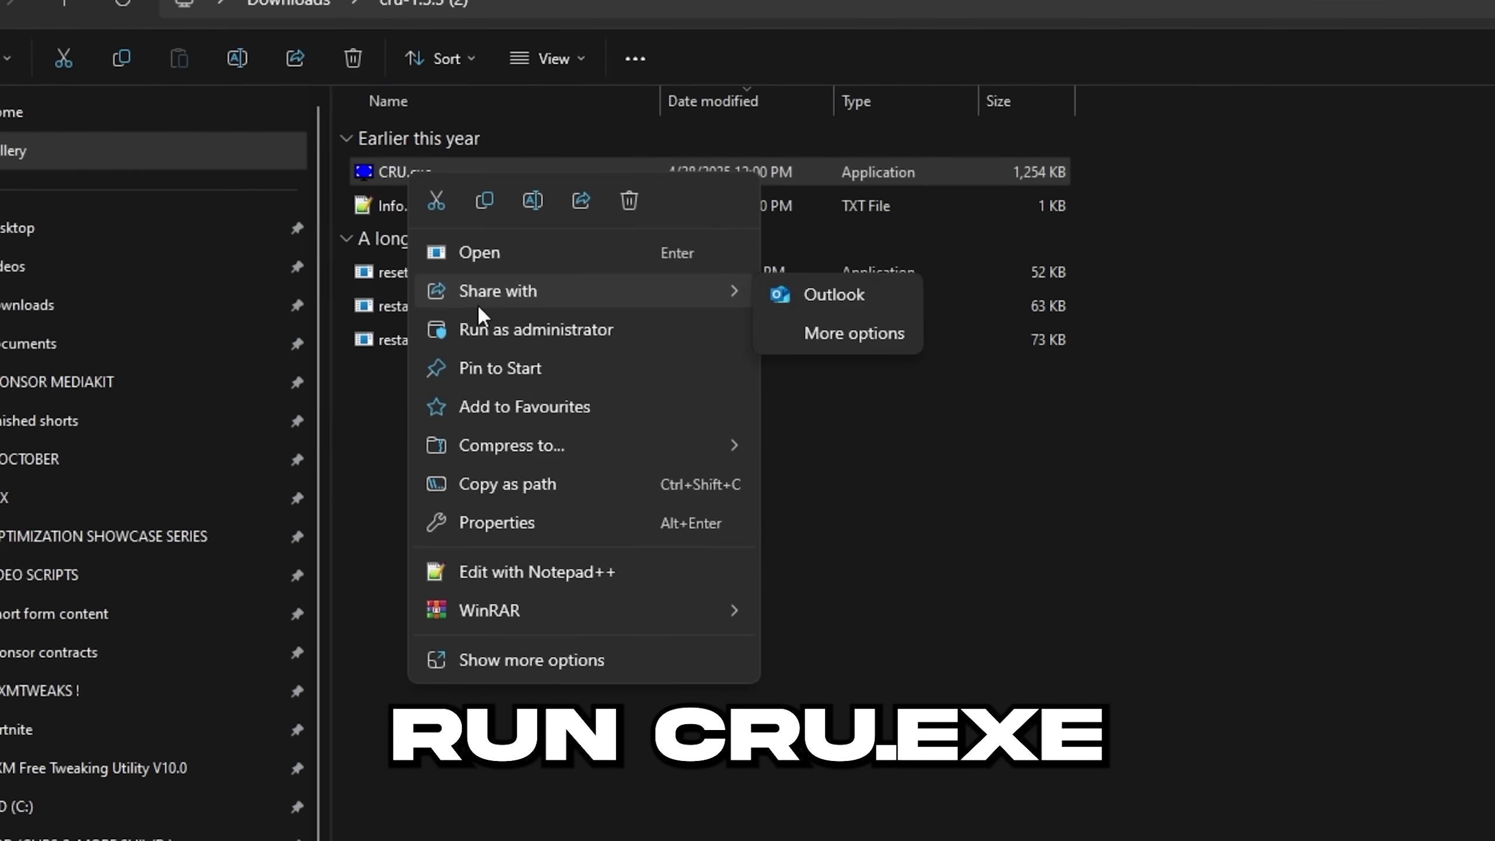
pyautogui.click(483, 328)
# - Change the AW2521HFA's CTA-861 1920x1080 239.472 Hz mode to exactly 240 Hz, Manual timing
pyautogui.click(884, 306)
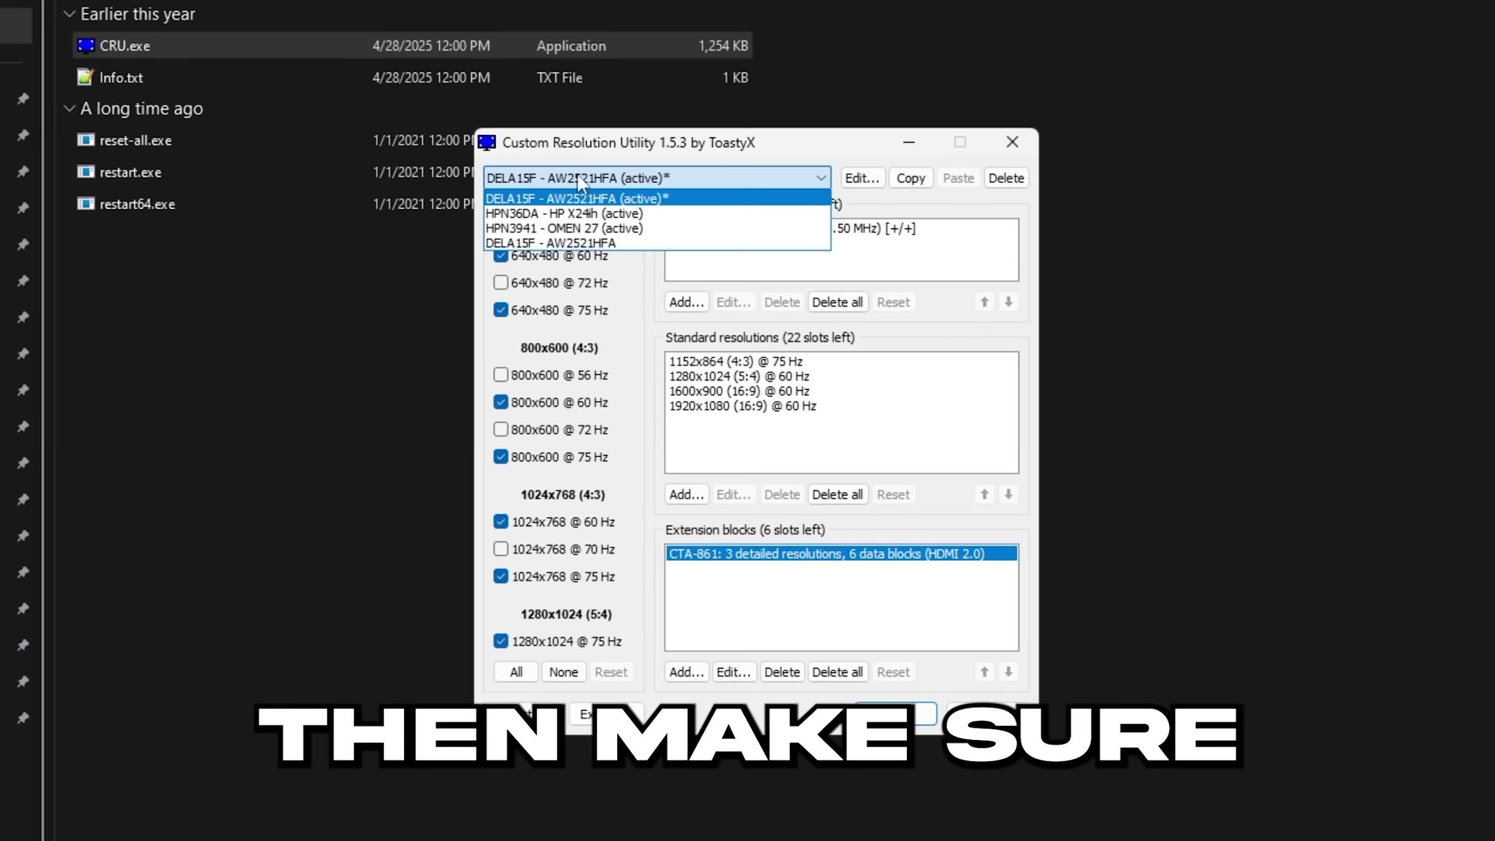
pyautogui.click(588, 198)
pyautogui.doubleClick(724, 535)
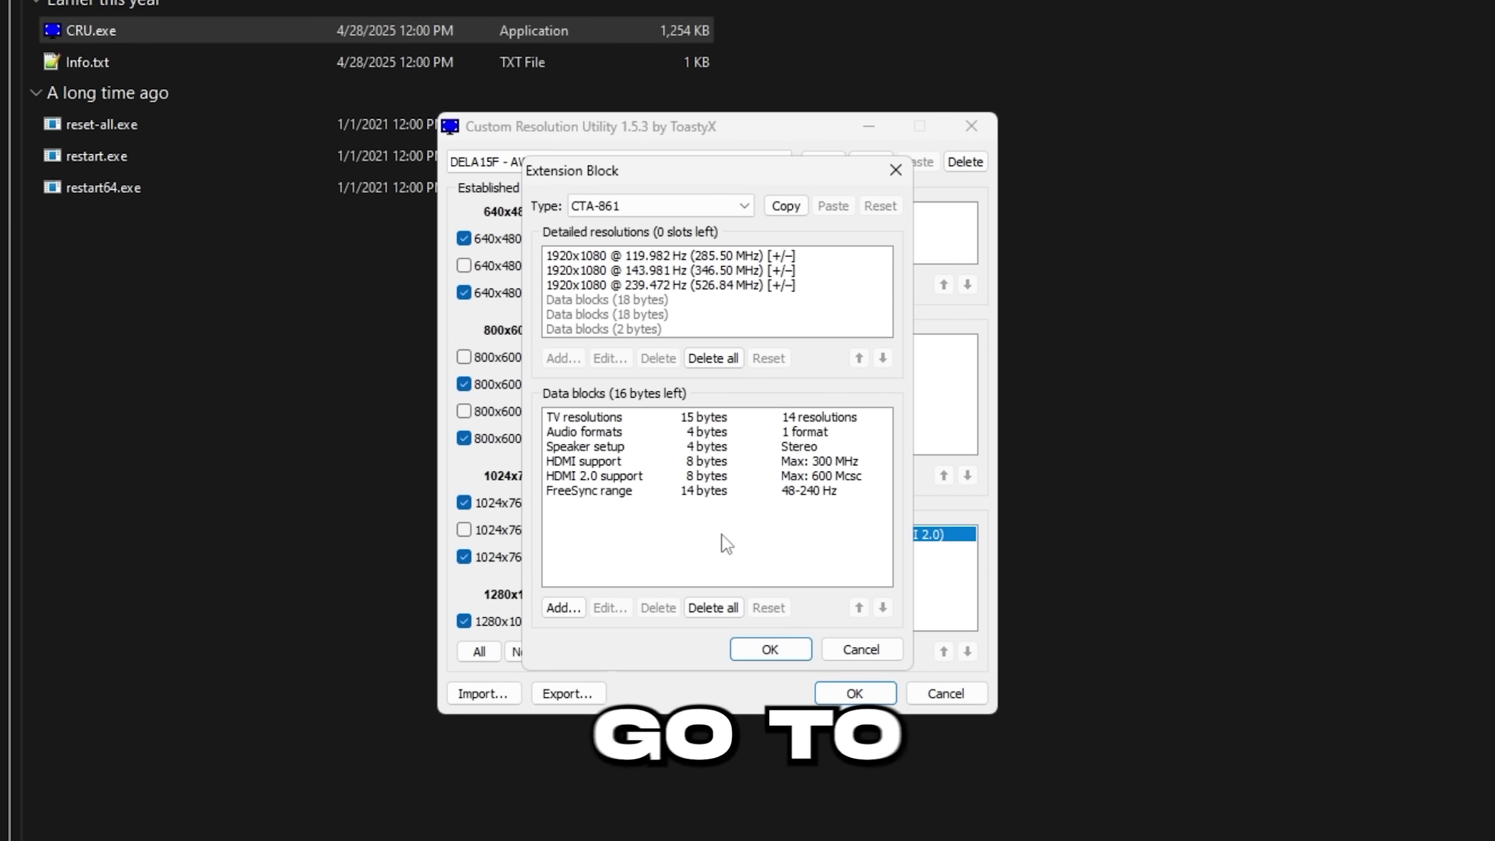
pyautogui.click(645, 285)
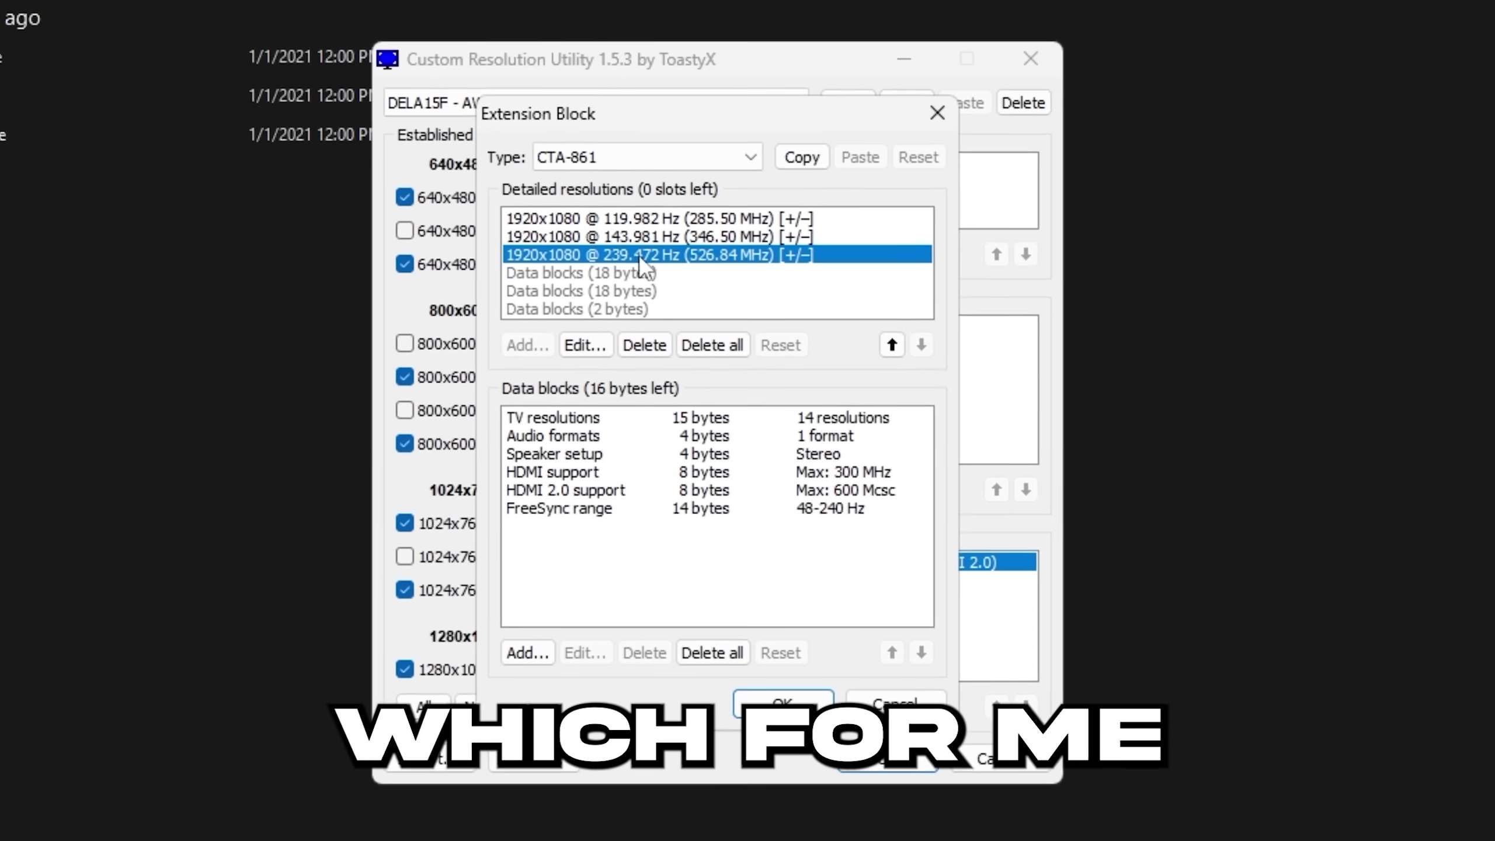
pyautogui.click(584, 345)
pyautogui.click(572, 211)
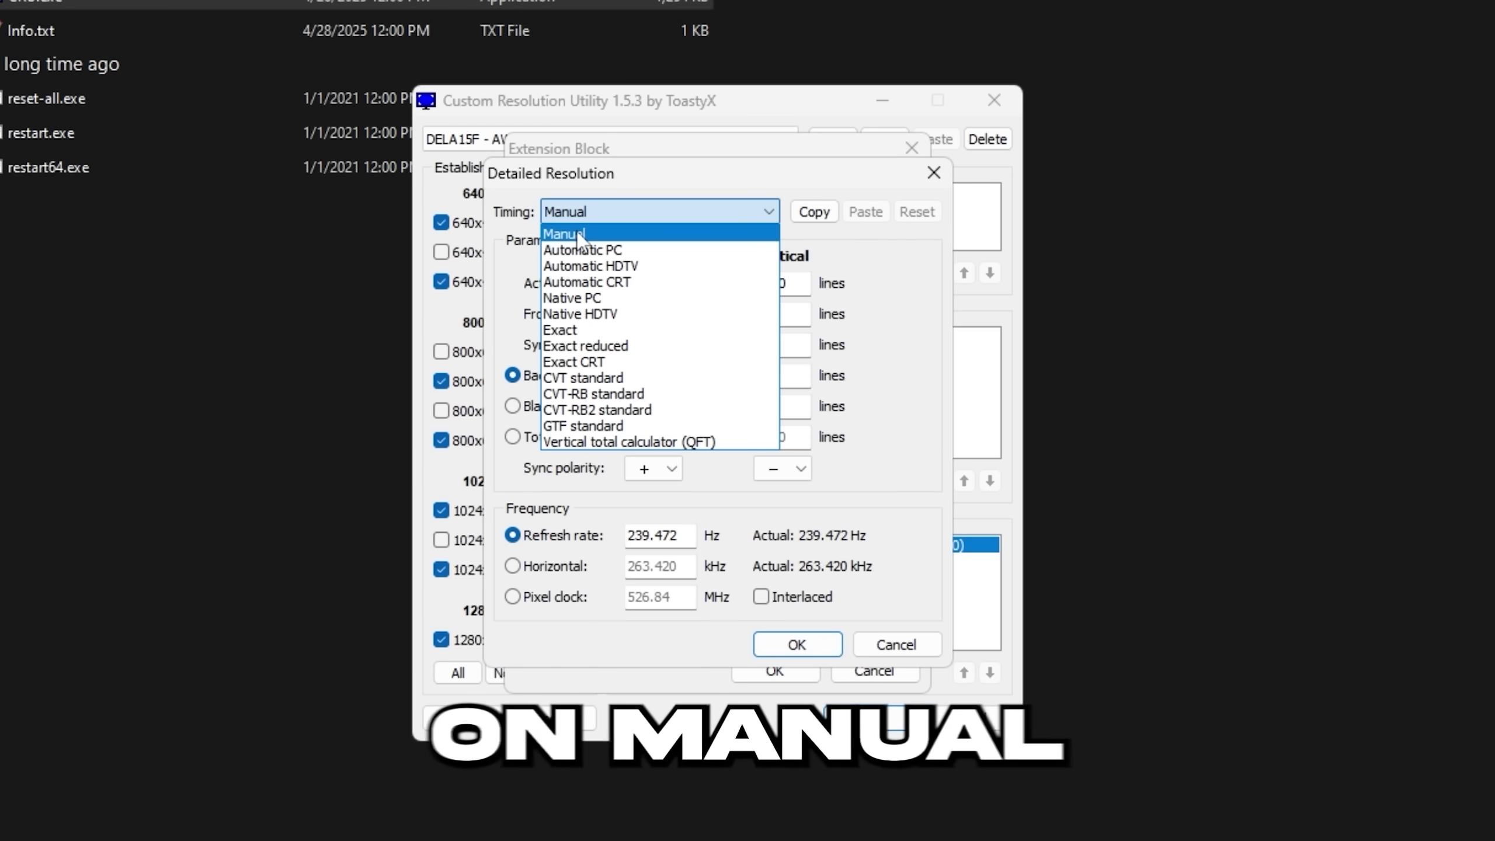
pyautogui.click(579, 235)
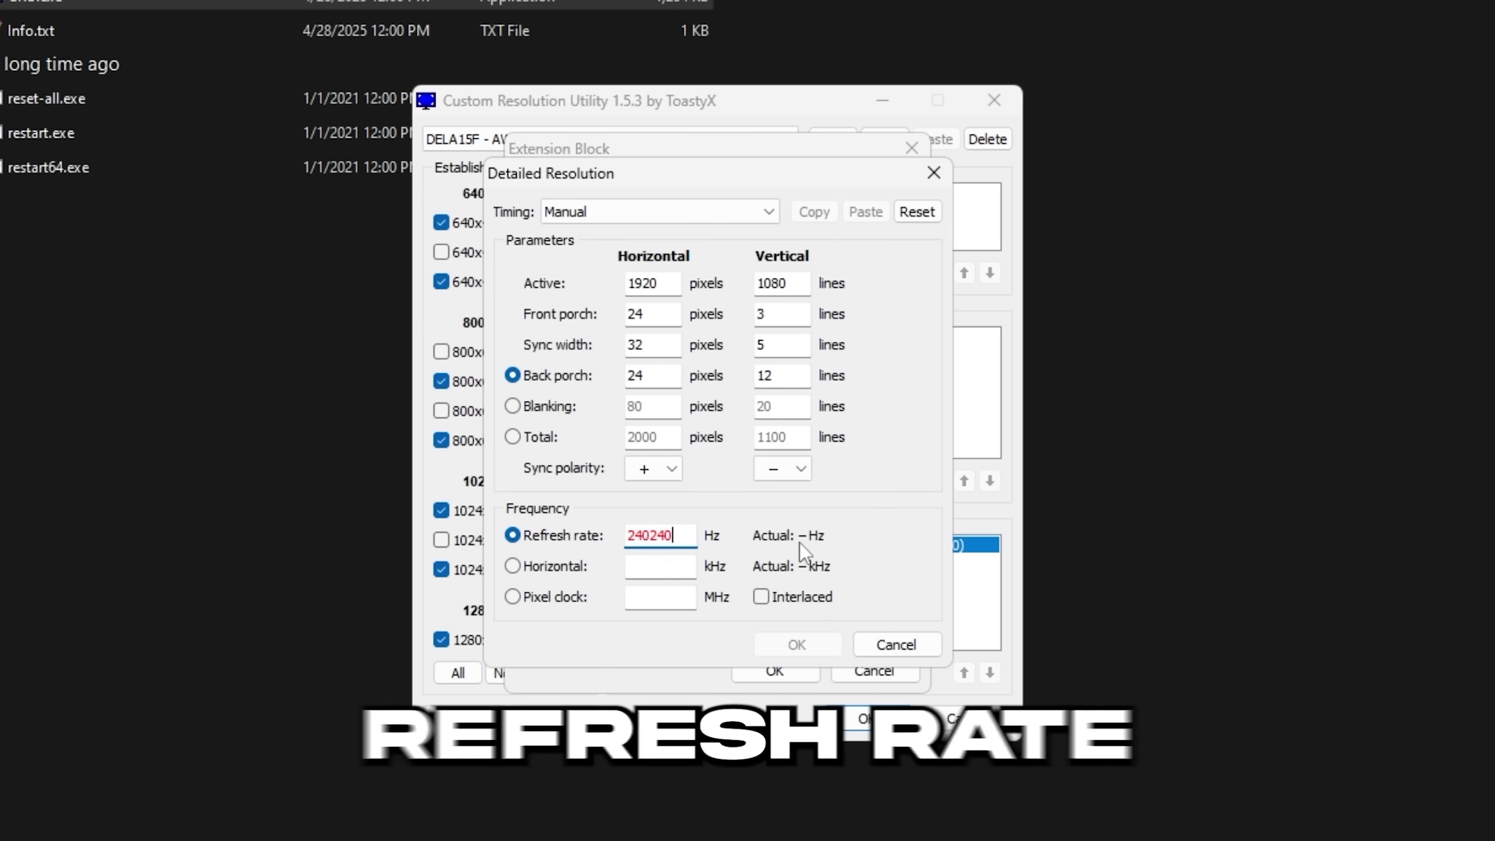
pyautogui.click(798, 645)
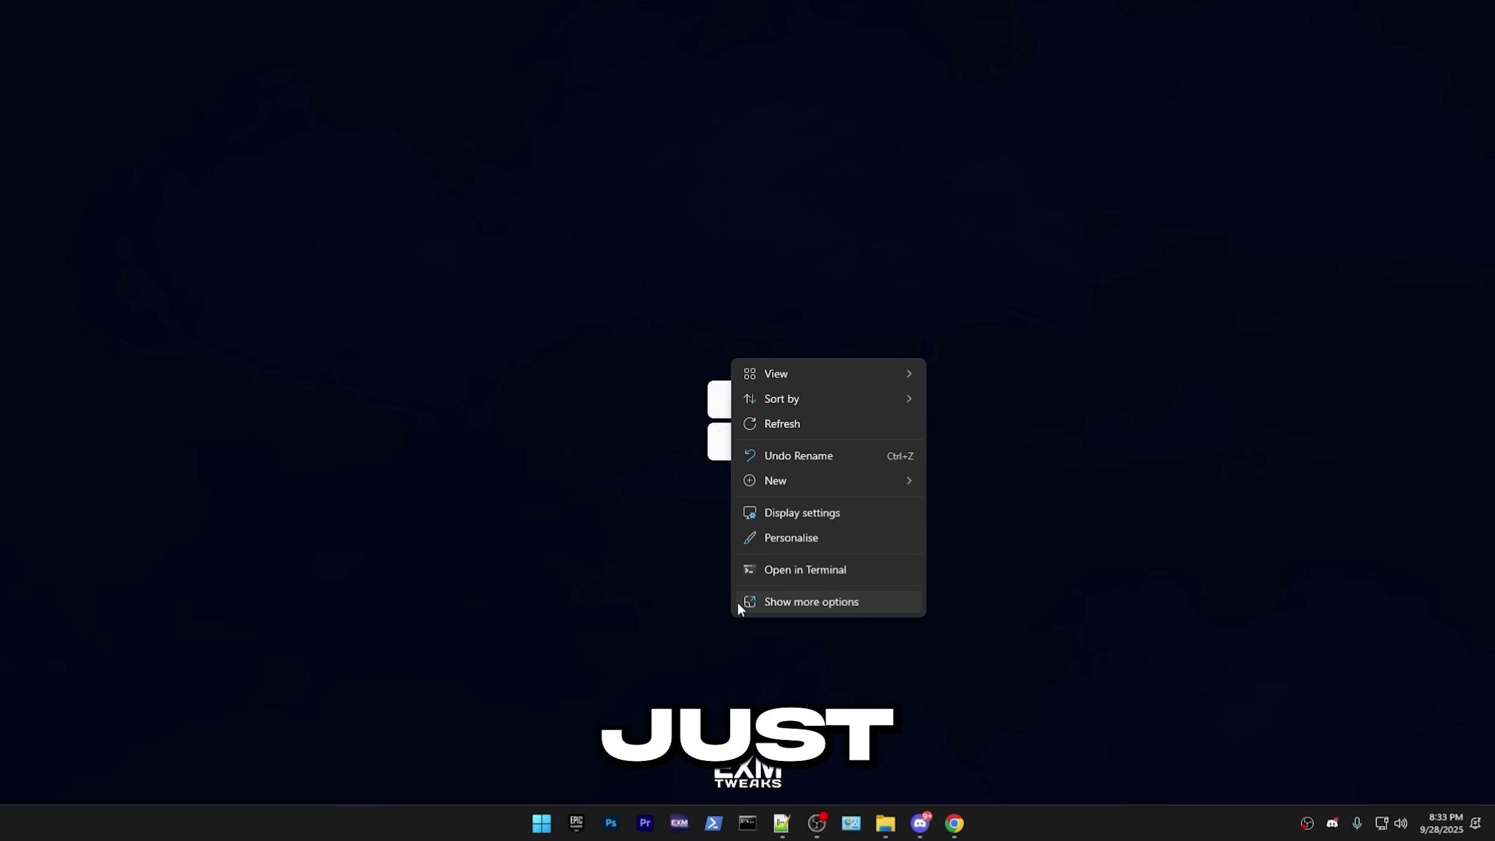
# - Open NVIDIA Control Panel's Change resolution customisation and start creating a custom resolution
pyautogui.click(741, 601)
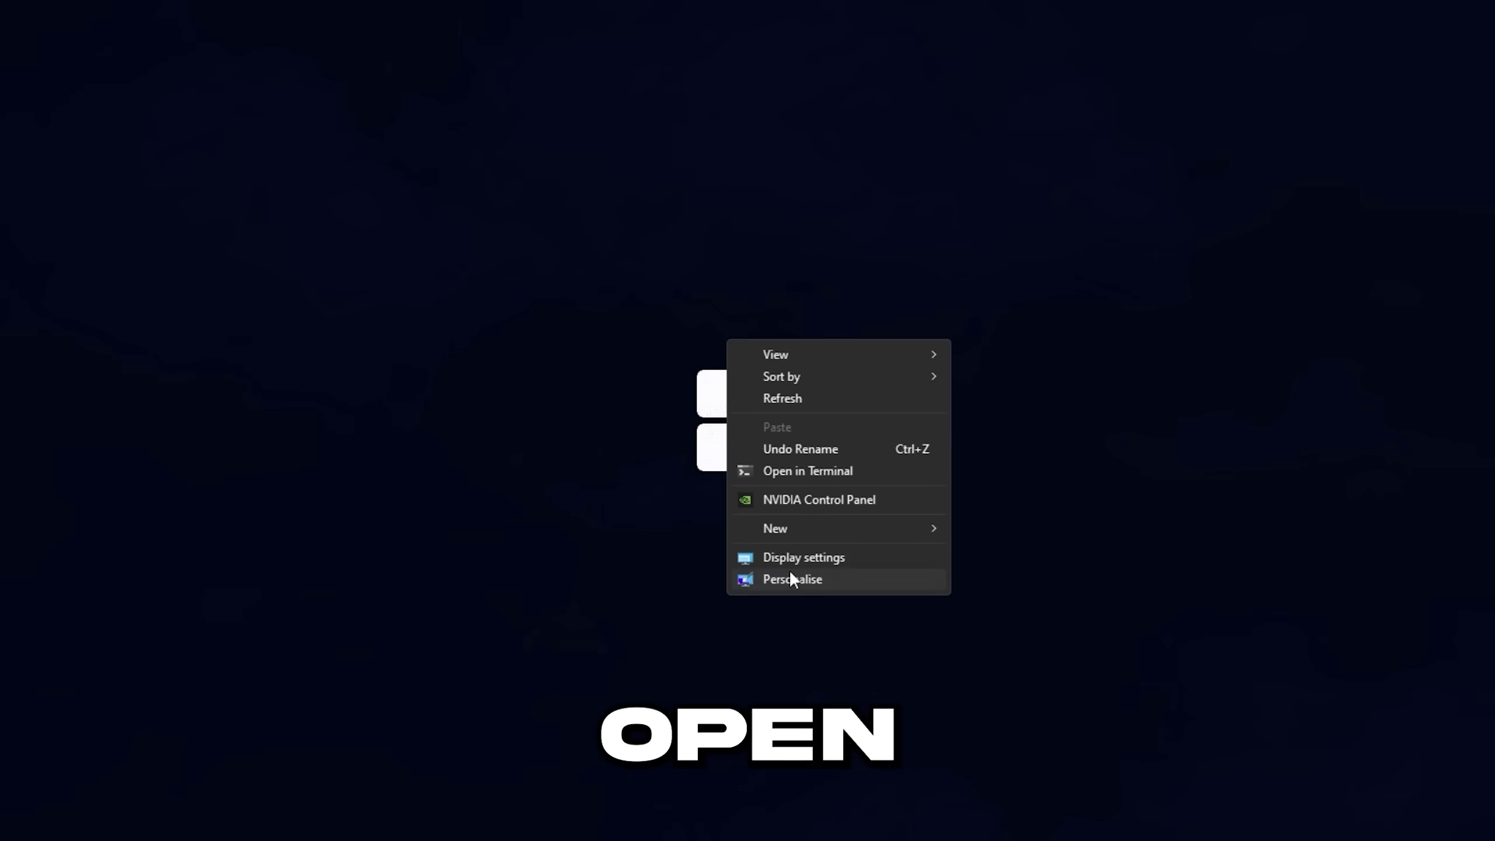
pyautogui.click(782, 510)
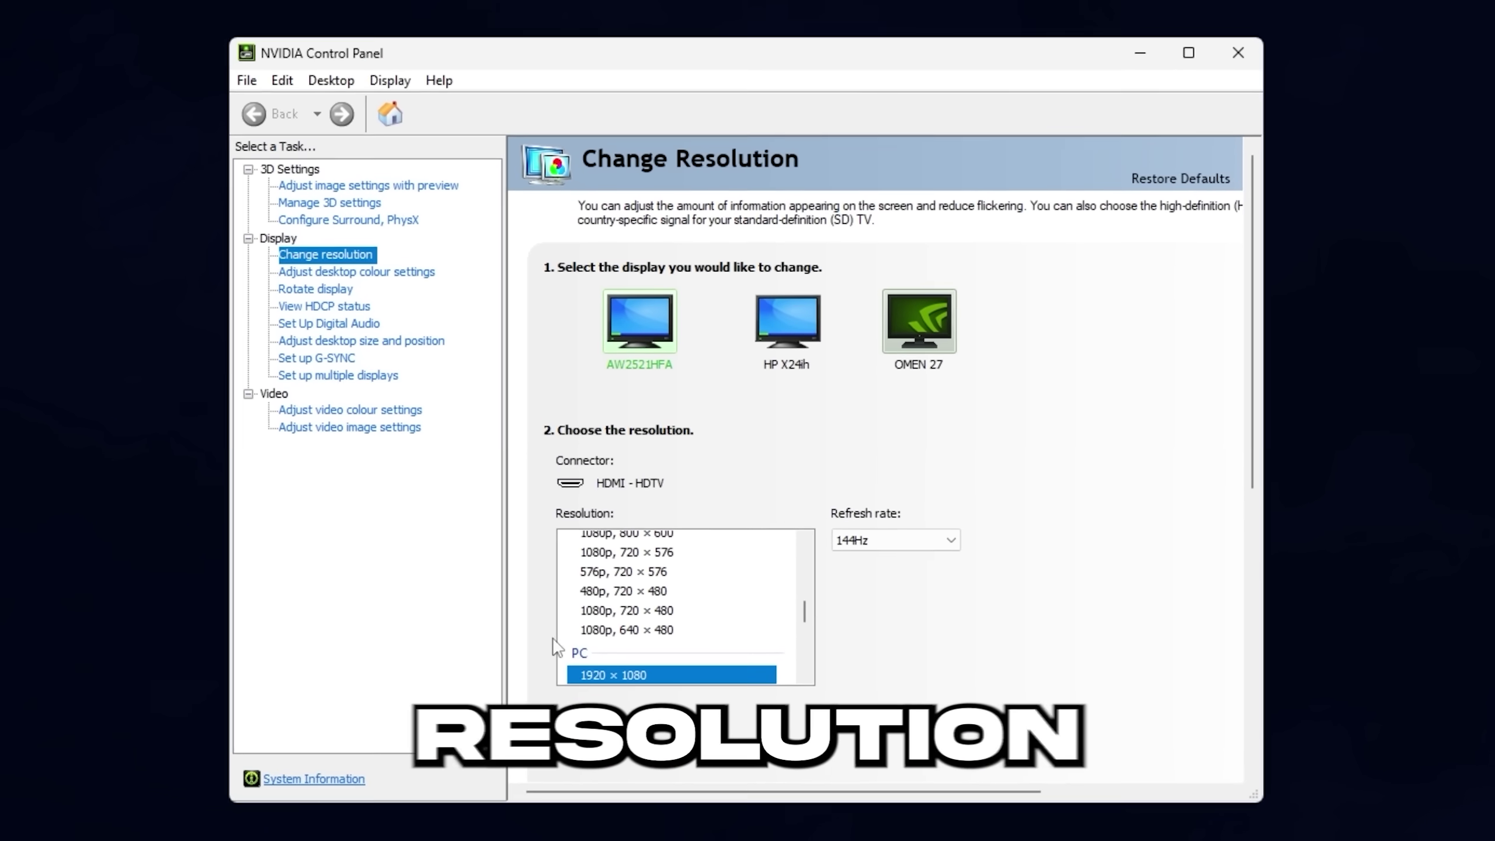
pyautogui.click(596, 716)
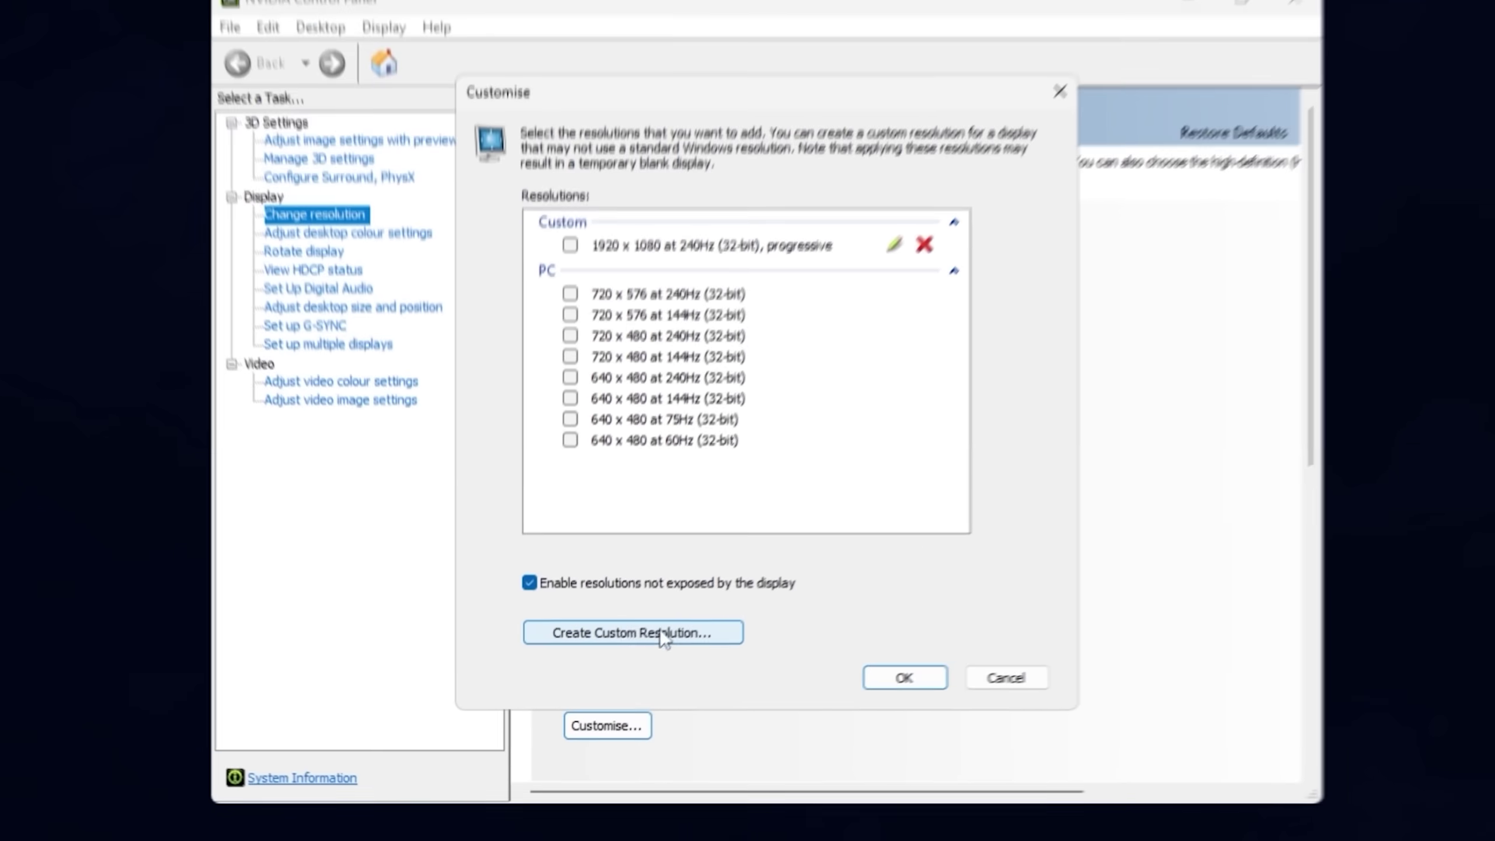
pyautogui.click(729, 499)
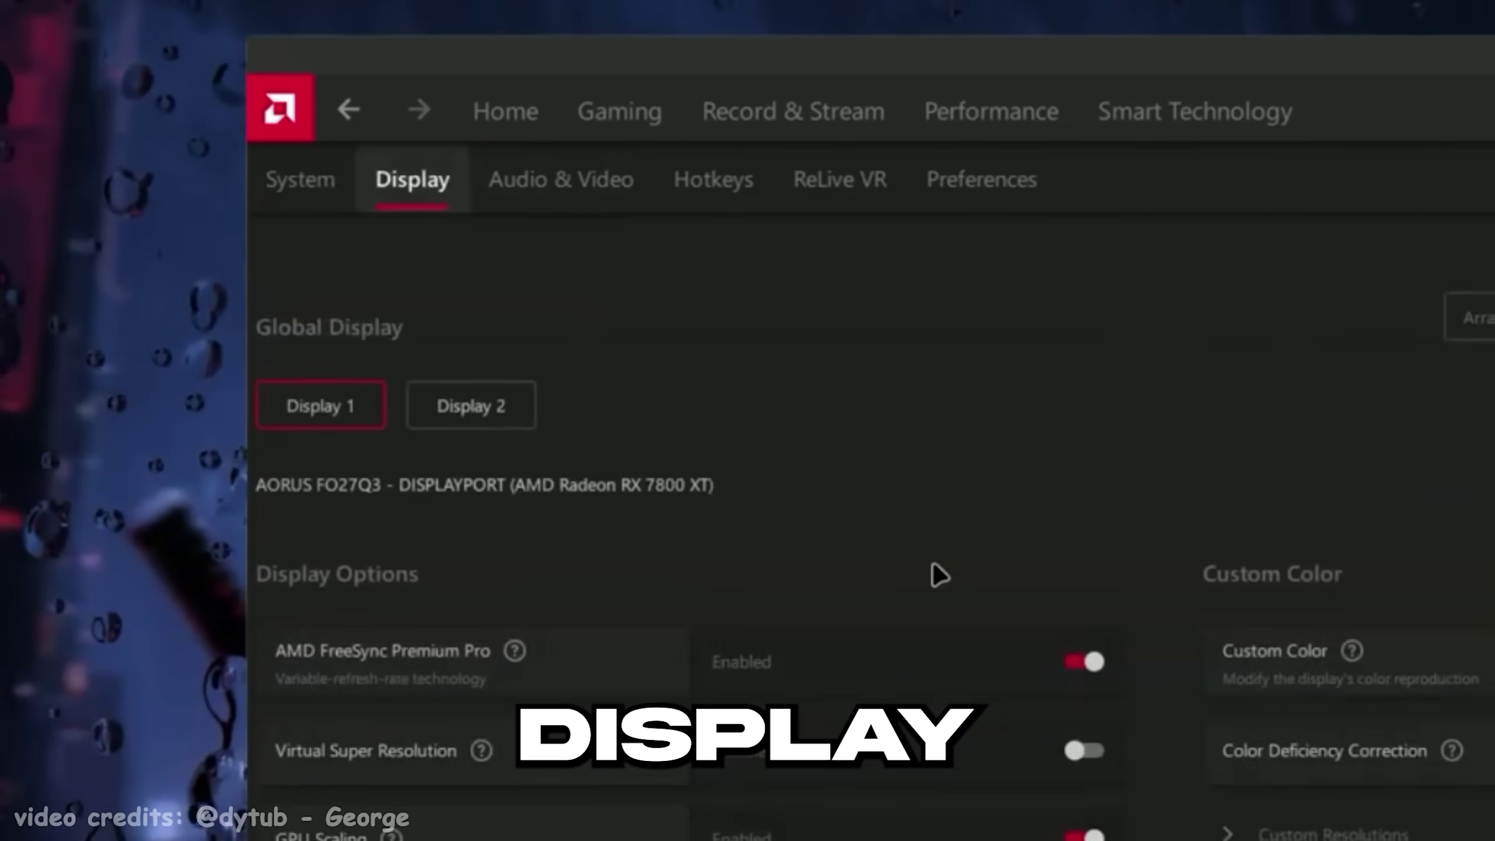
# - Expand Custom Resolutions in AMD Adrenalin's Display settings and create a new one
pyautogui.click(691, 330)
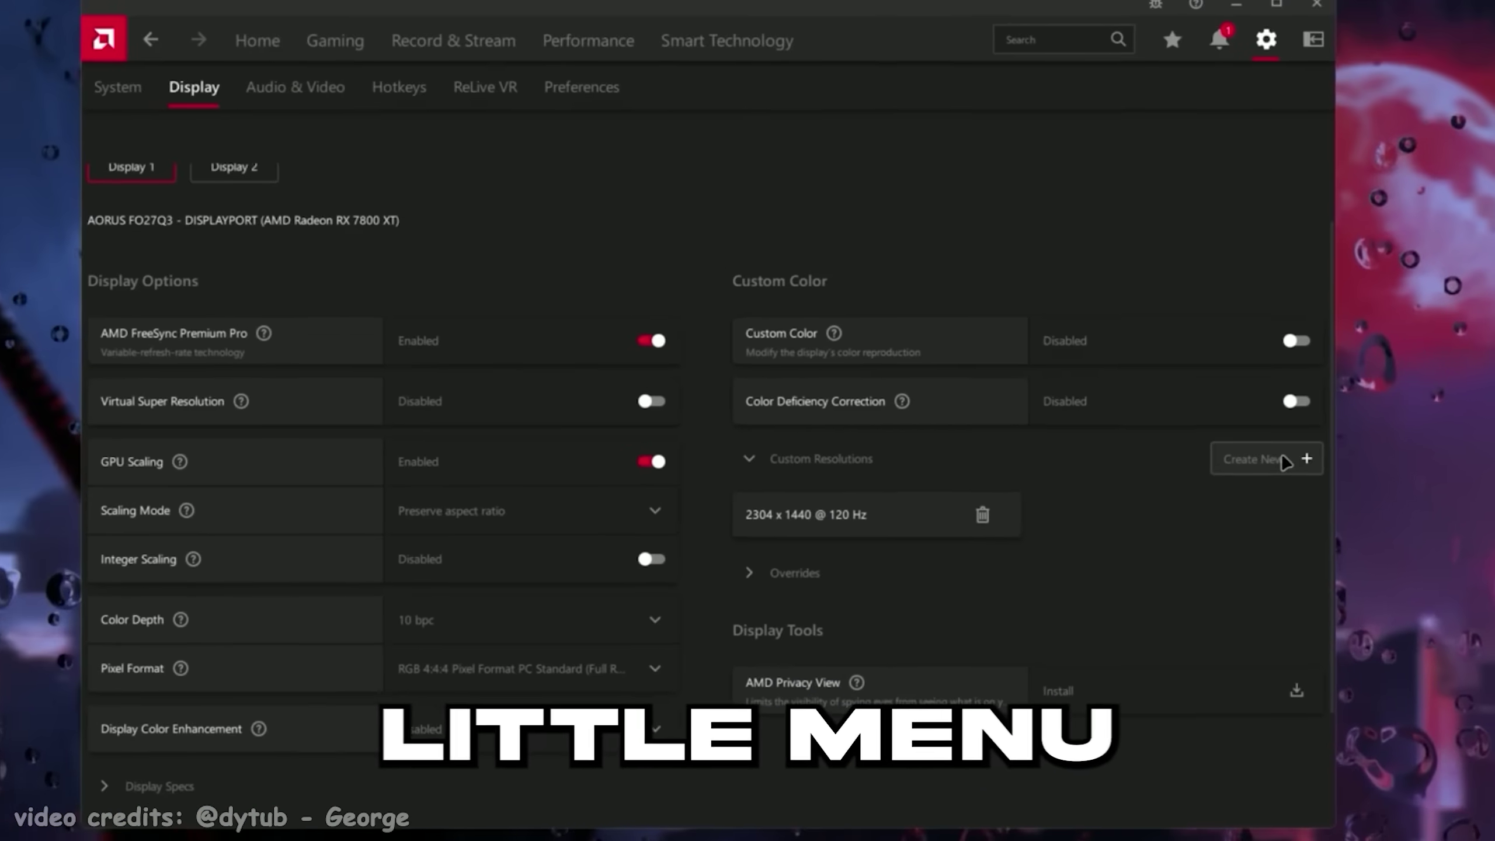
pyautogui.click(1286, 413)
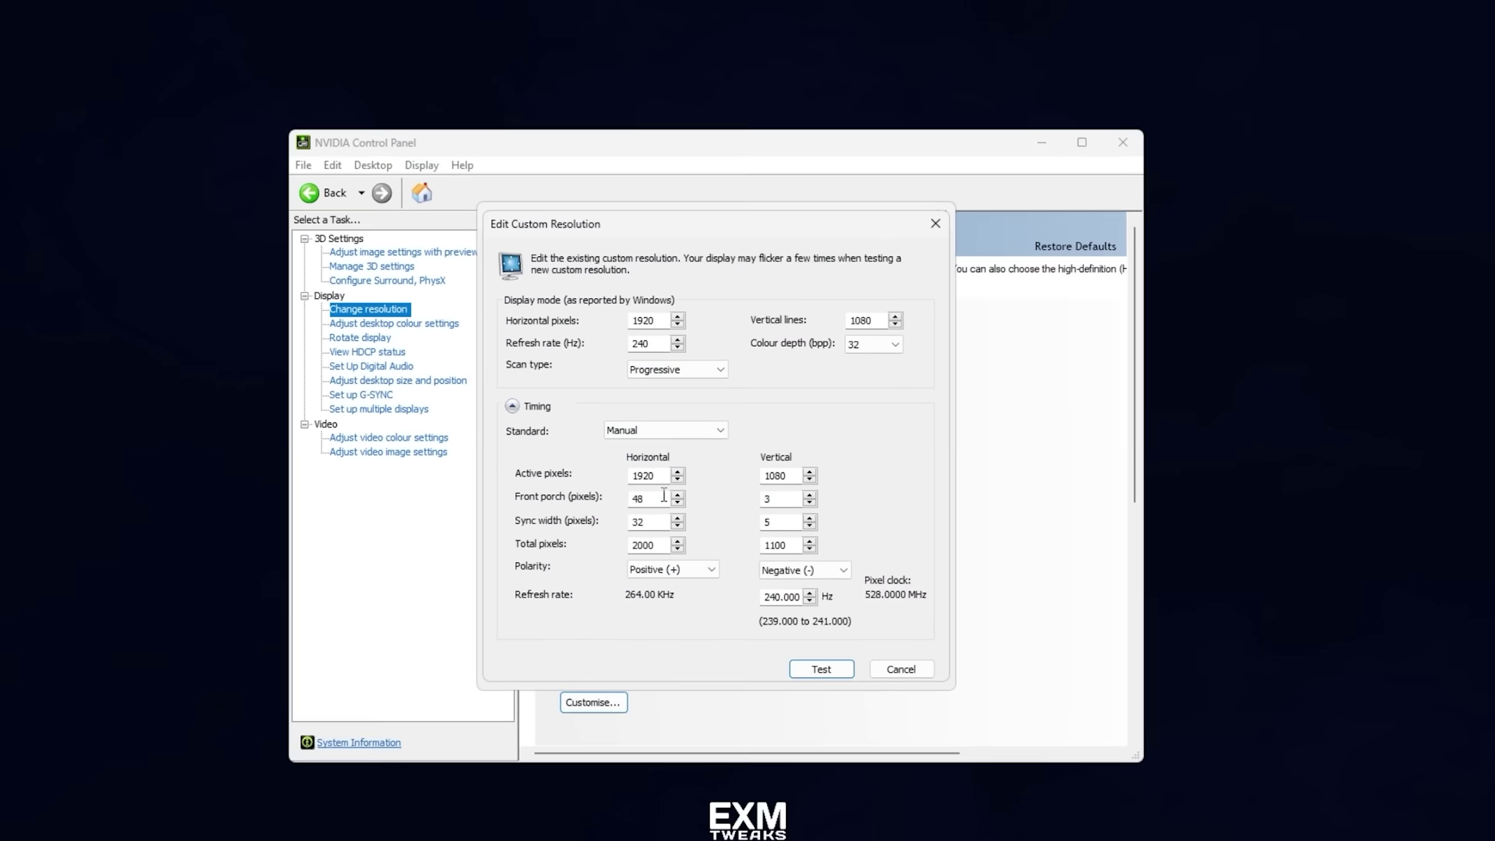
# - Edit the 240 Hz custom resolution's horizontal front porch and sync width values
pyautogui.click(675, 487)
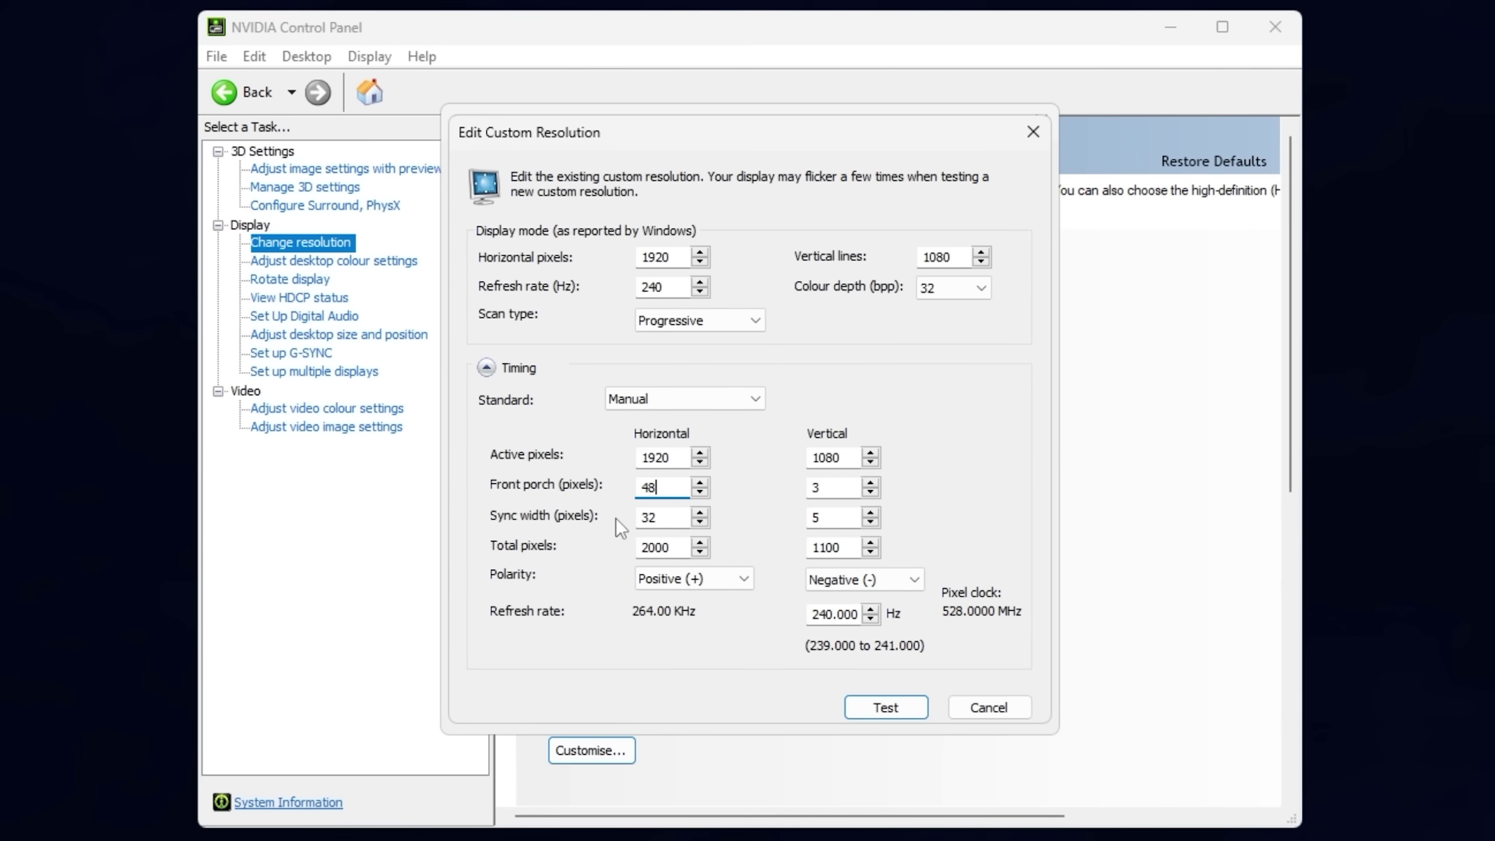
pyautogui.press('BackSpace')
pyautogui.write('3')
pyautogui.press('BackSpace')
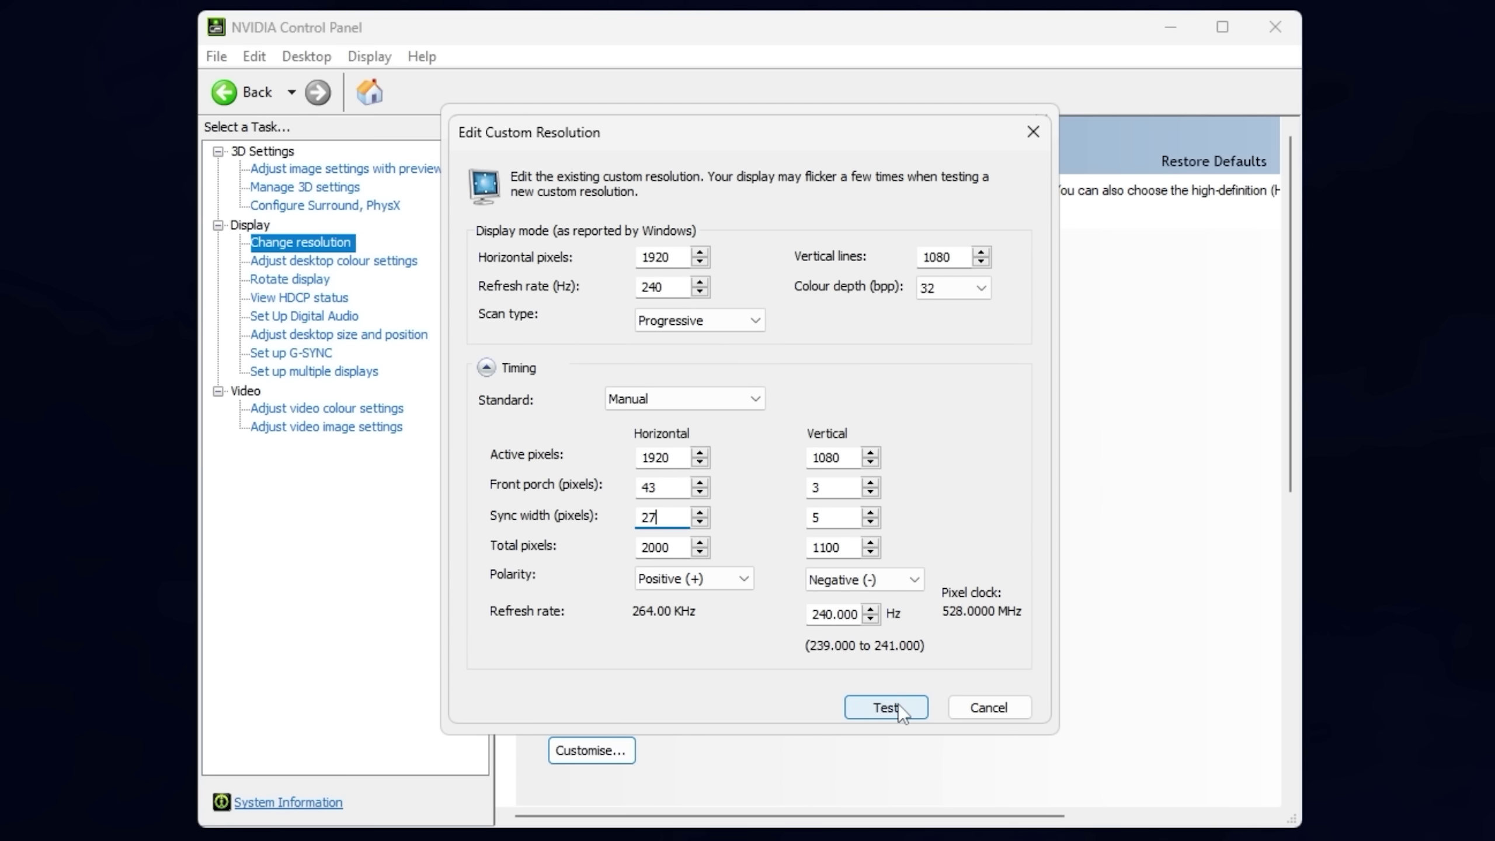
pyautogui.hotkey('shift', 'Tab')
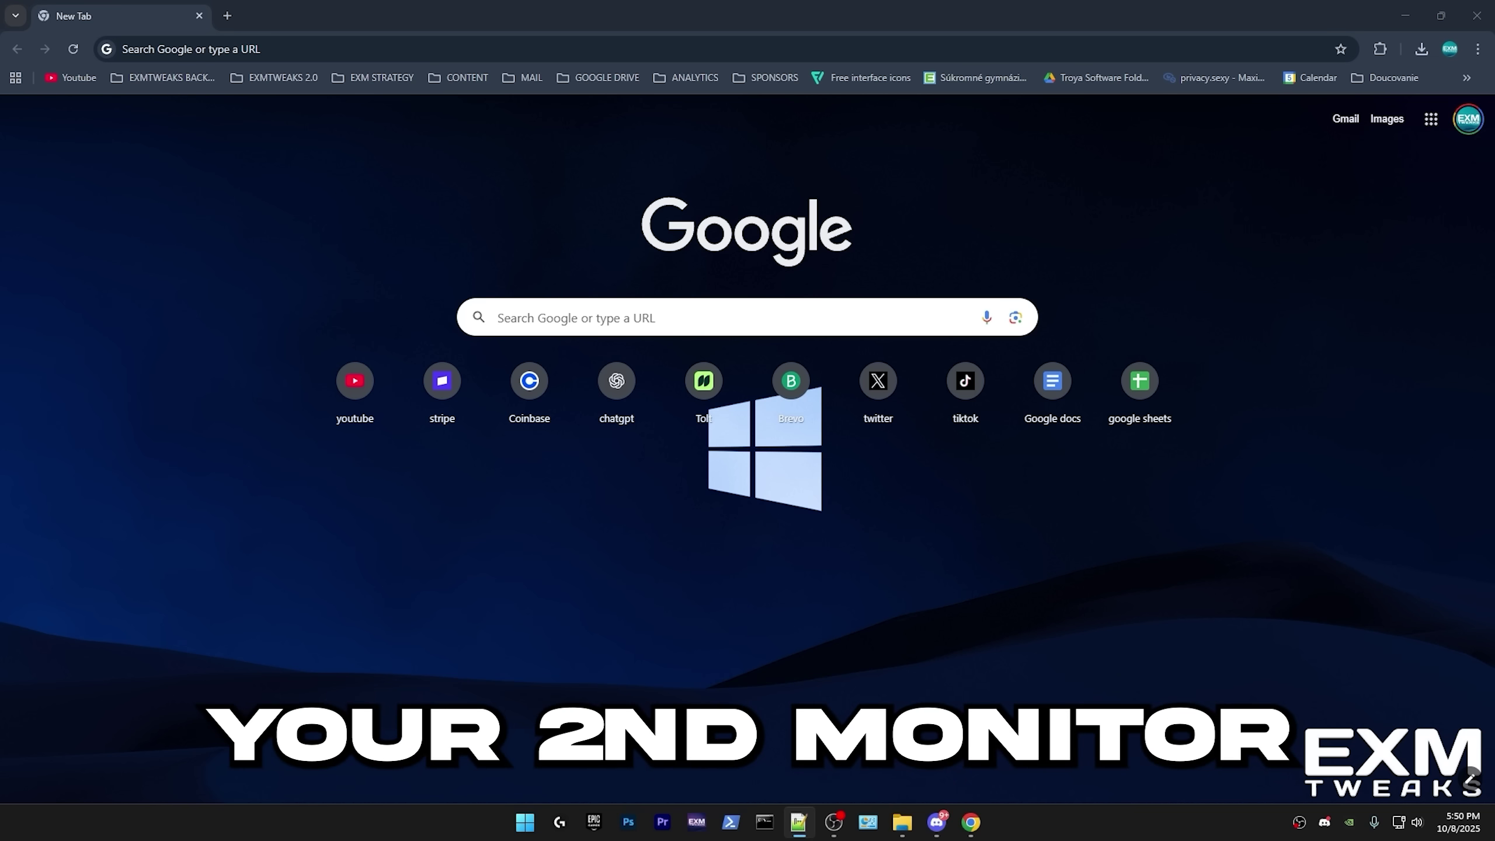
# - Search Google for 'evga 3080 primary port' and view the image results
pyautogui.click(309, 49)
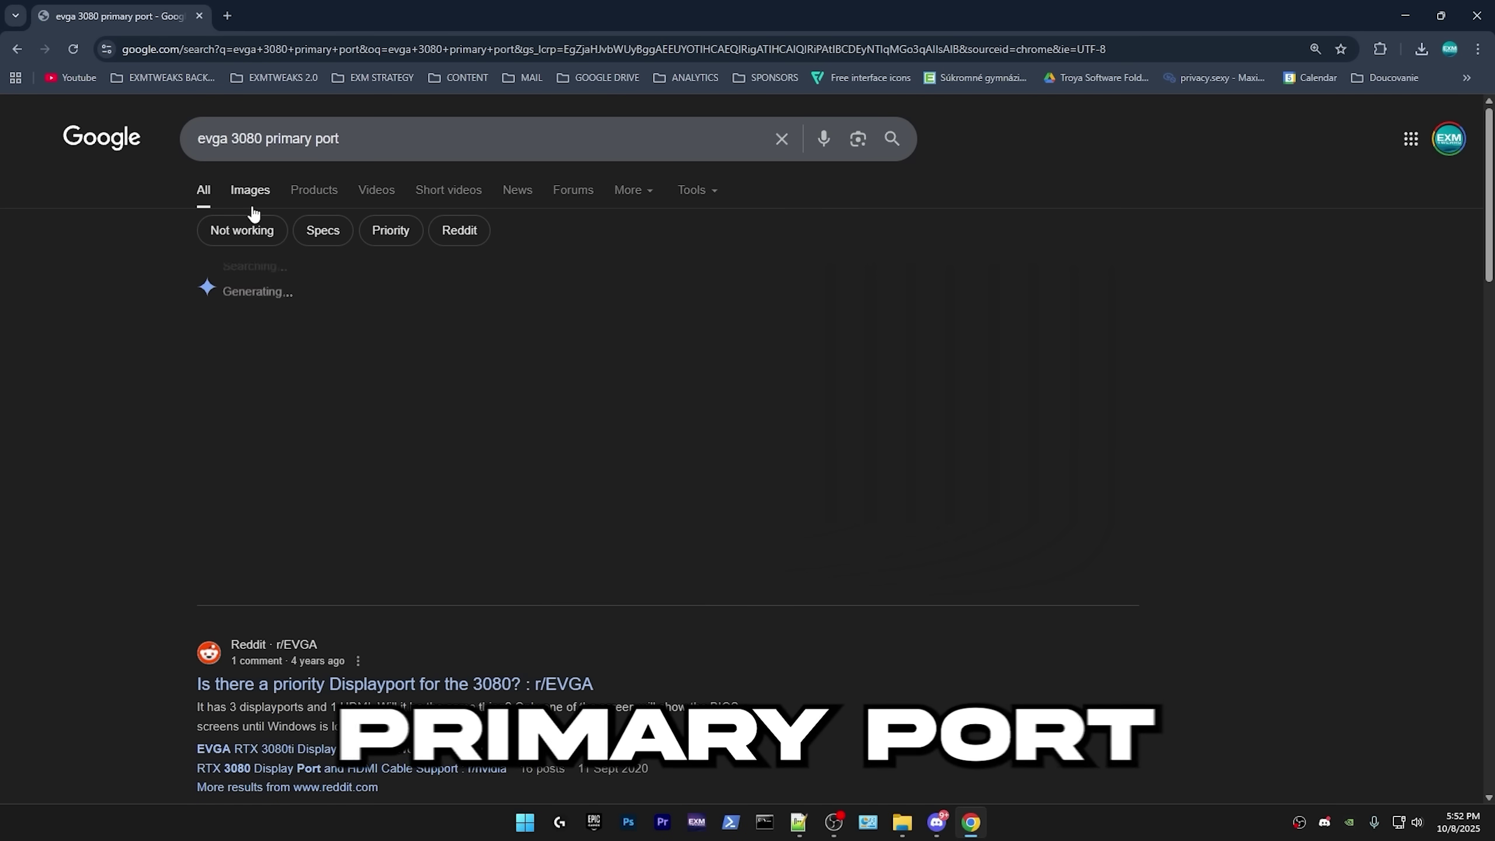
pyautogui.click(250, 192)
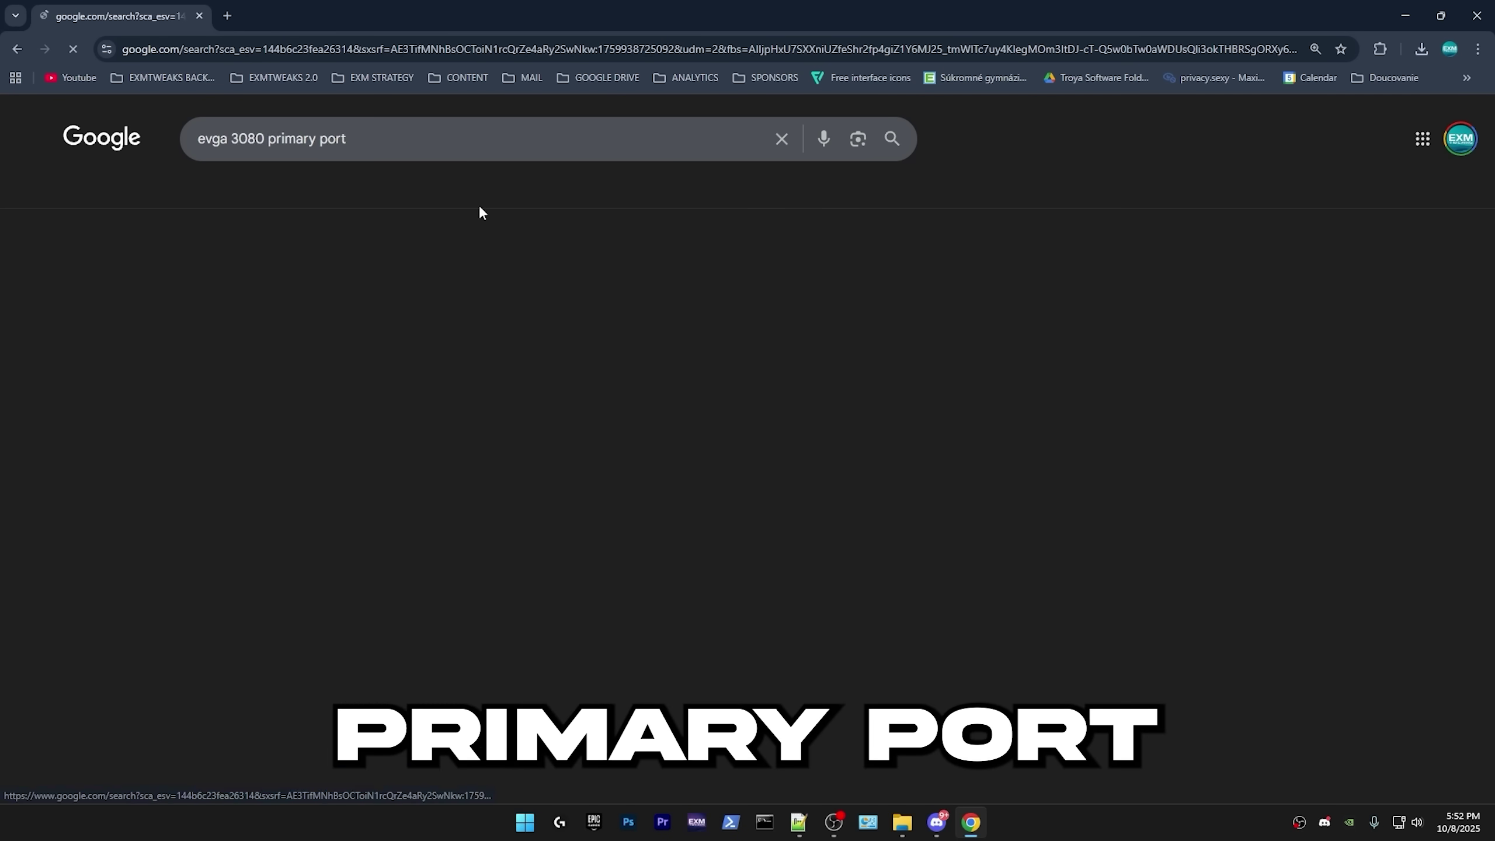